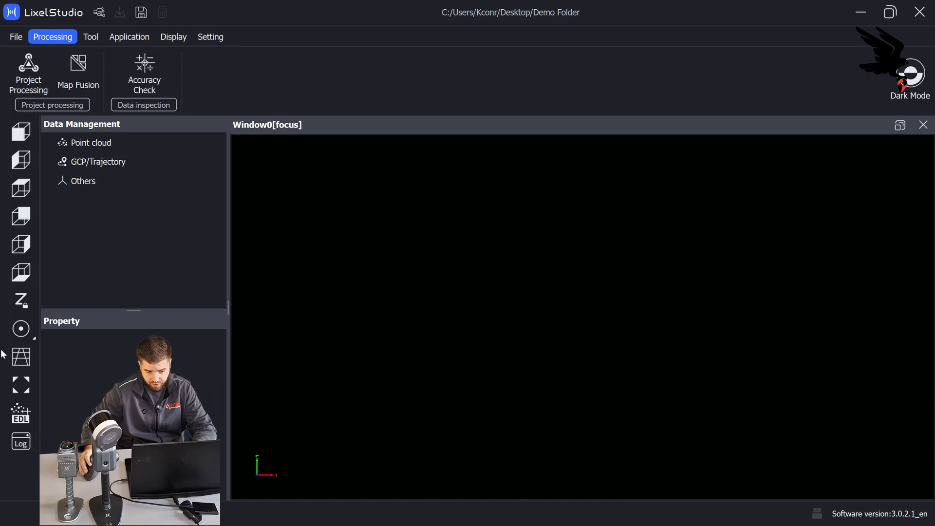
{"action": "left_click", "coordinate": [28, 71]}
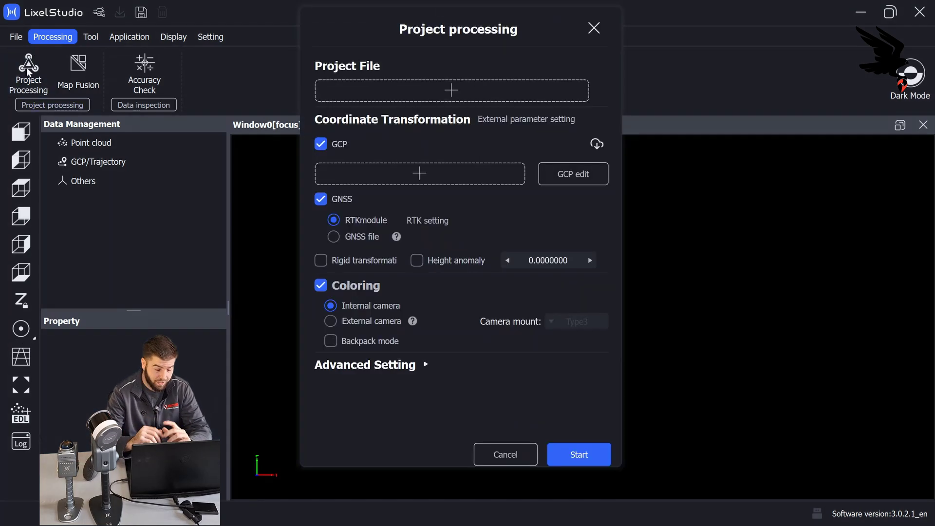
{"action": "left_click", "coordinate": [451, 89]}
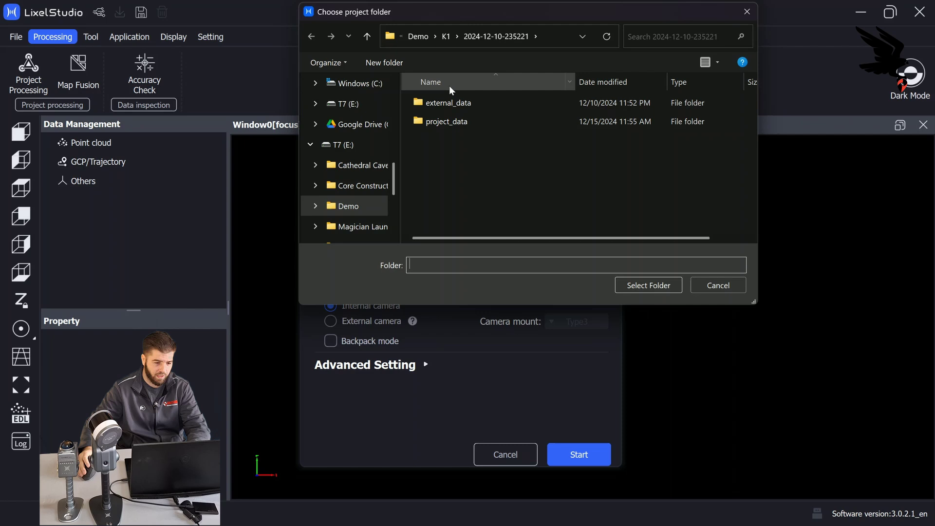
{"action": "left_click", "coordinate": [445, 37]}
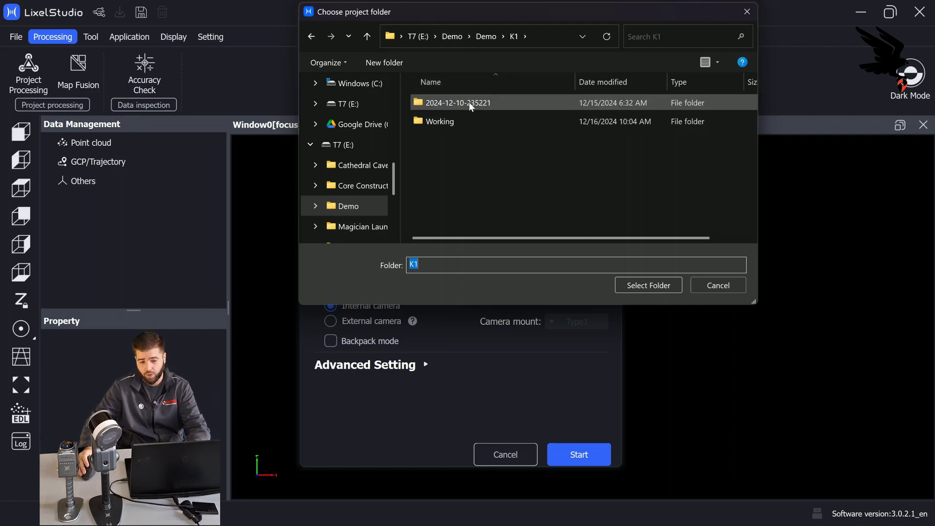
{"action": "left_click", "coordinate": [455, 102]}
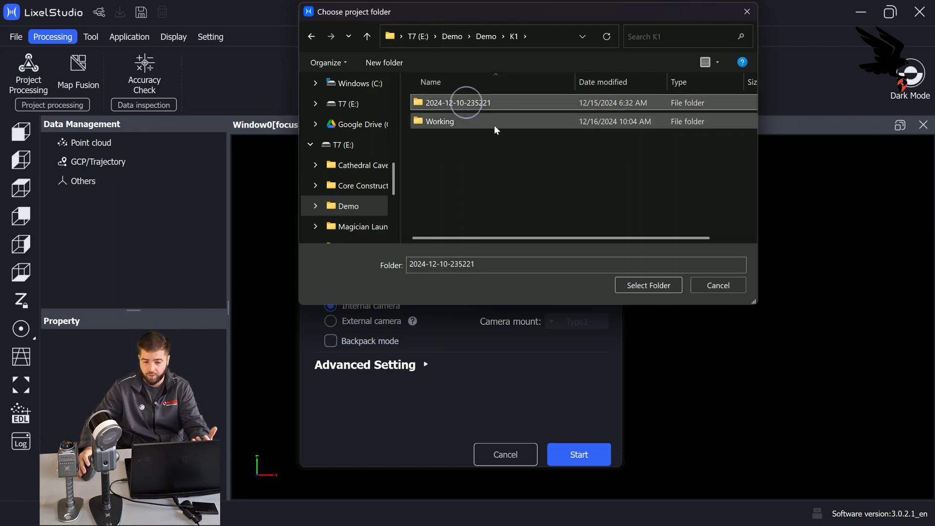
{"action": "left_click", "coordinate": [648, 285]}
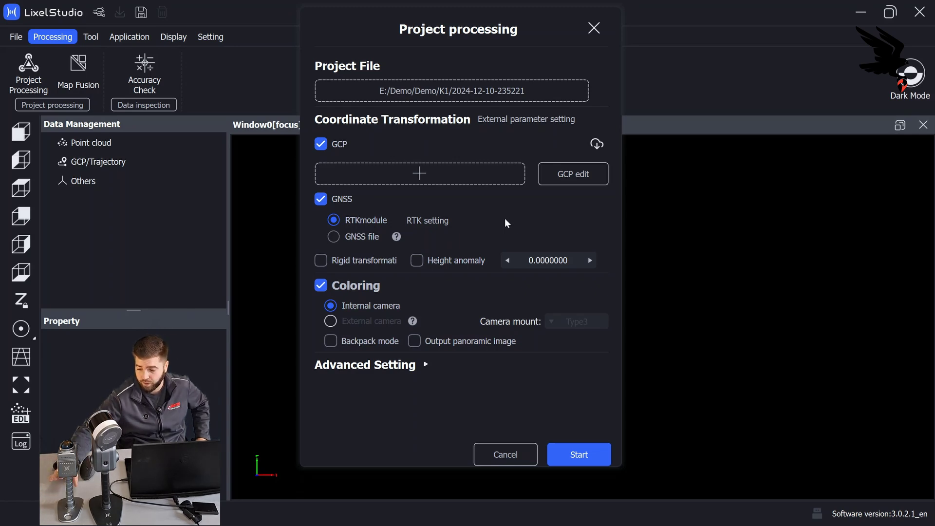
Step: Turn GNSS off while keeping GCP enabled
{"action": "left_click", "coordinate": [321, 199]}
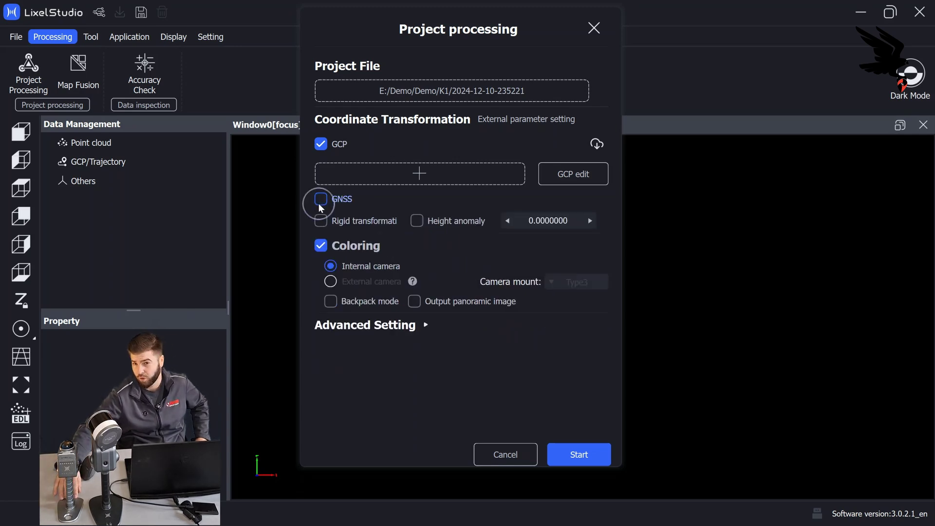
{"action": "left_click", "coordinate": [321, 145]}
{"action": "left_click", "coordinate": [321, 145]}
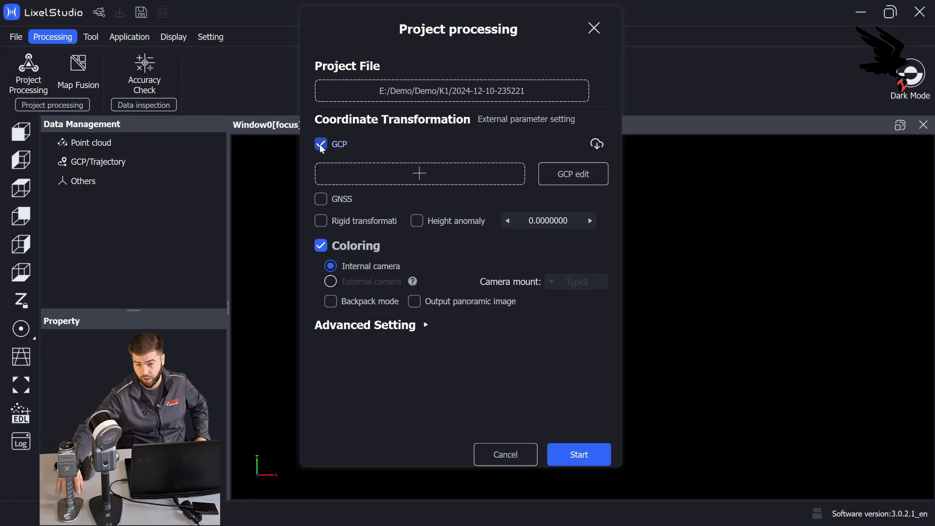
Step: Load control_points.csv from the scan's project_data folder as the GCP file
{"action": "left_click", "coordinate": [414, 176]}
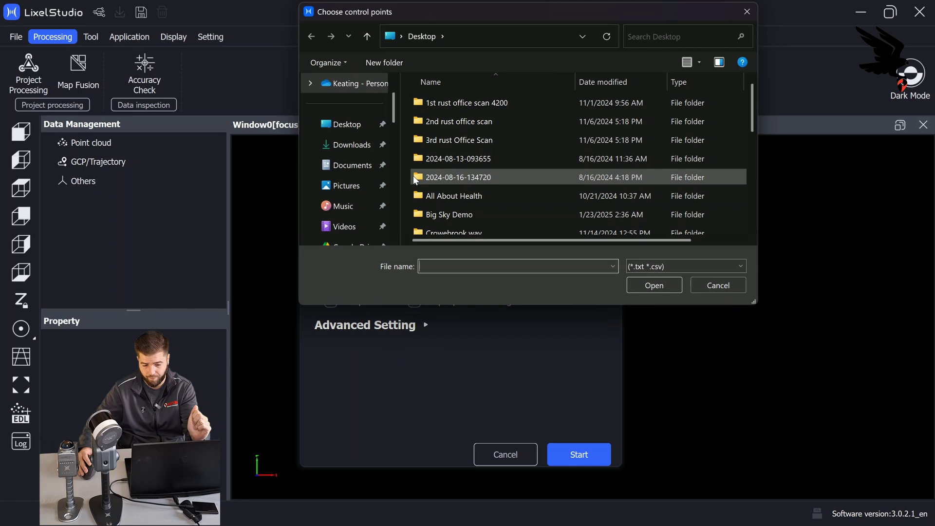
{"action": "scroll", "coordinate": [353, 193], "scroll_direction": "down", "scroll_amount": 3}
{"action": "scroll", "coordinate": [353, 192], "scroll_direction": "down", "scroll_amount": 3}
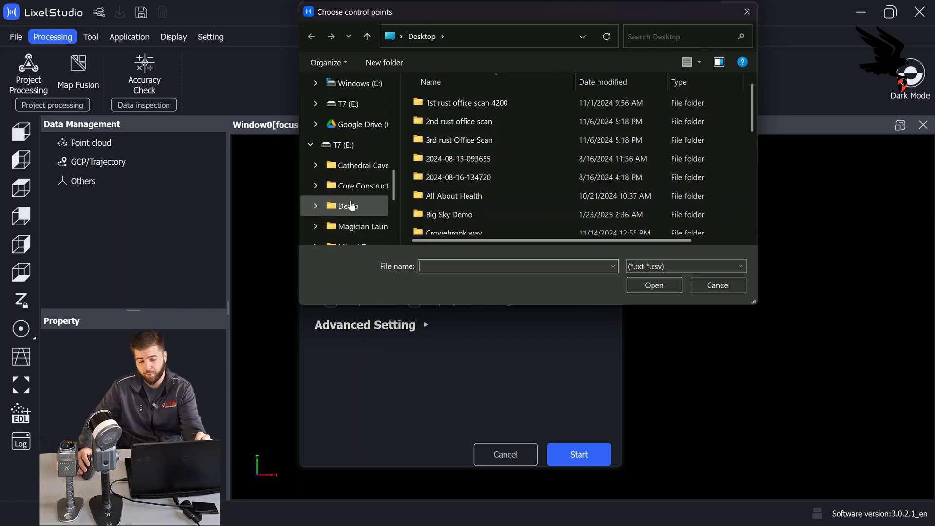
{"action": "left_click", "coordinate": [348, 206]}
{"action": "double_click", "coordinate": [460, 106]}
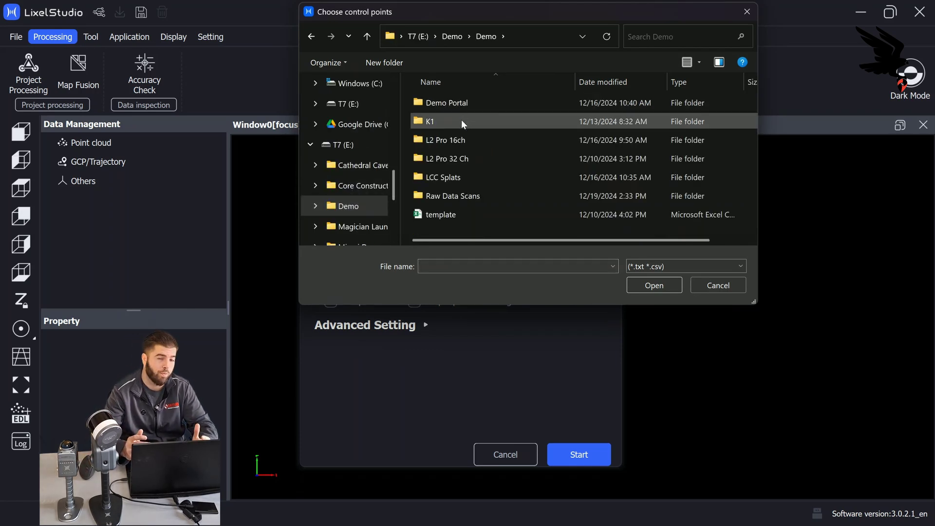
{"action": "double_click", "coordinate": [461, 118]}
{"action": "double_click", "coordinate": [466, 103]}
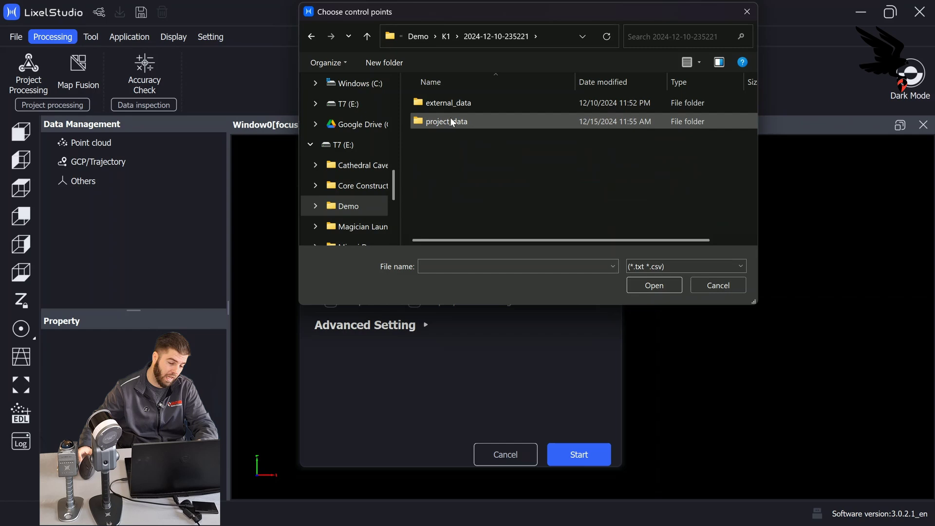
{"action": "mouse_move", "coordinate": [450, 123]}
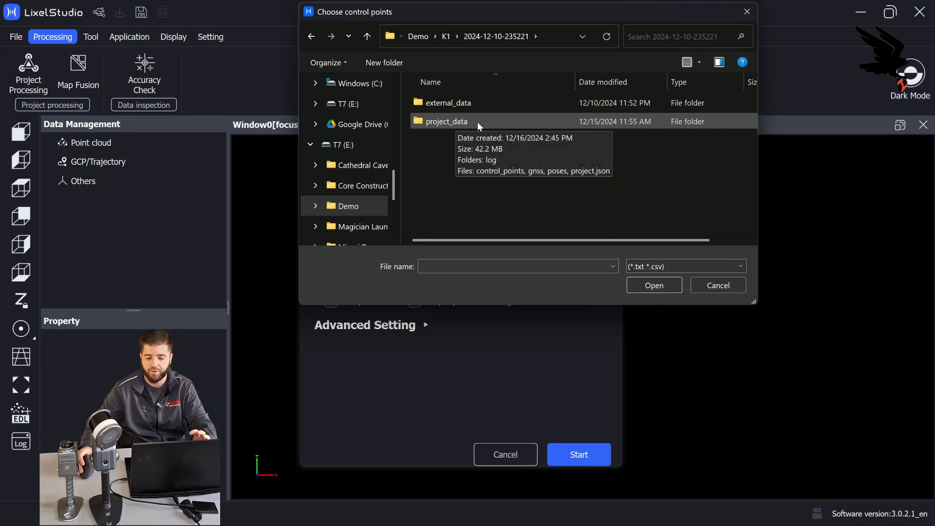
{"action": "double_click", "coordinate": [433, 121]}
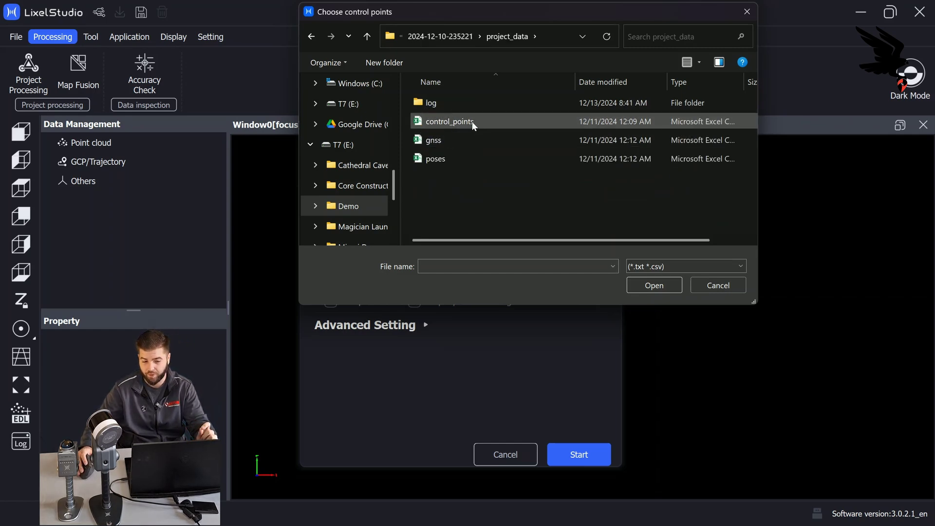
{"action": "mouse_move", "coordinate": [461, 121]}
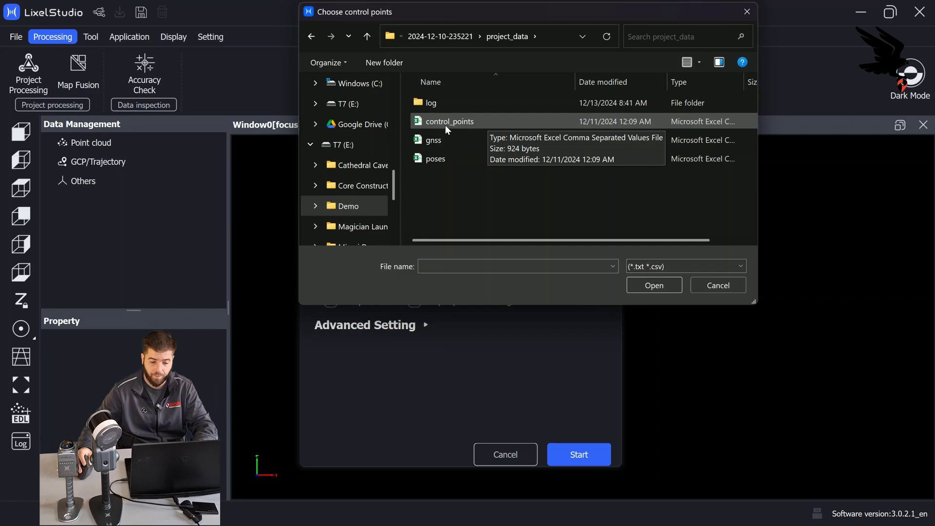
{"action": "left_click", "coordinate": [489, 119]}
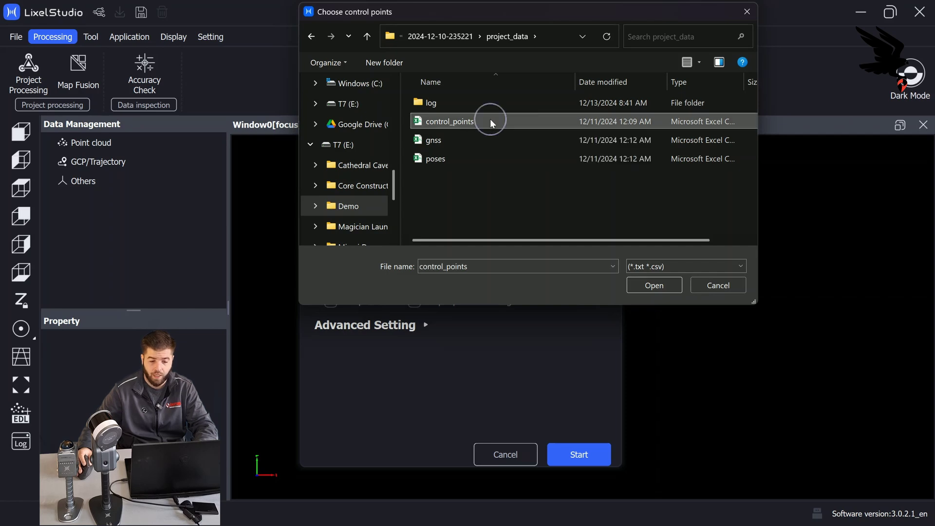
{"action": "left_click", "coordinate": [653, 285]}
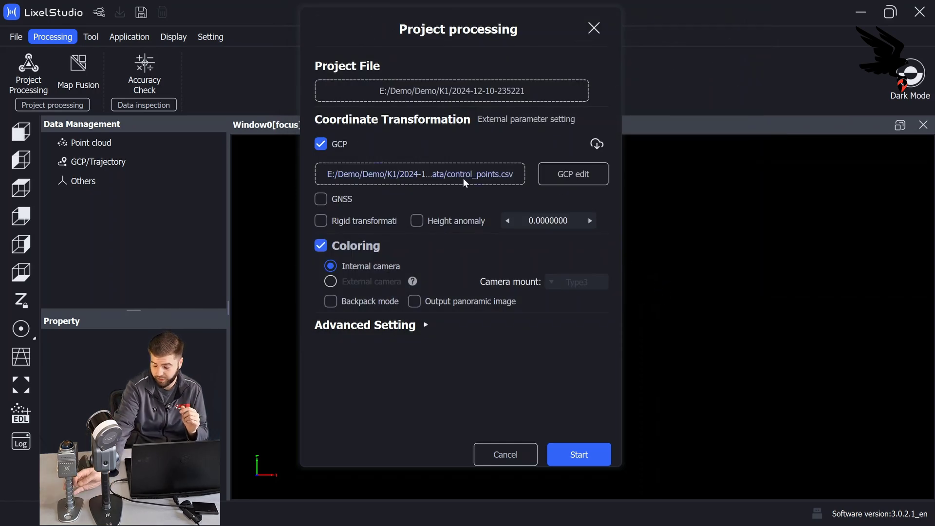
Step: Open the GCP editor, dismiss the 'Control points matching error!' warning, and cancel processing
{"action": "left_click", "coordinate": [545, 178]}
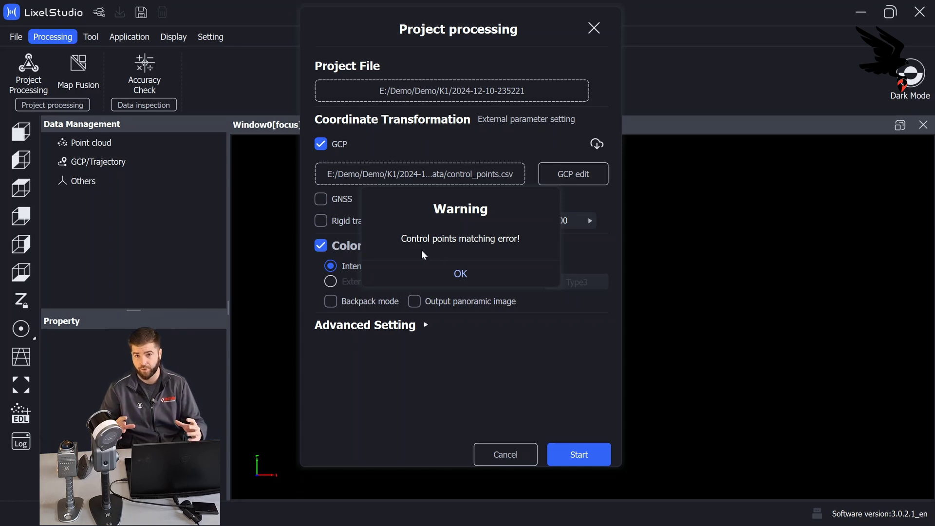
{"action": "left_click", "coordinate": [460, 272]}
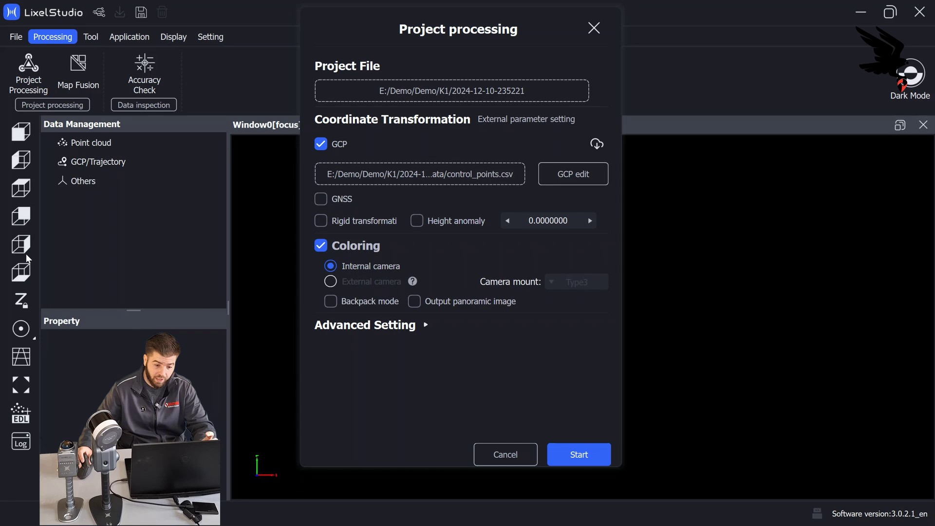
{"action": "left_click", "coordinate": [511, 463]}
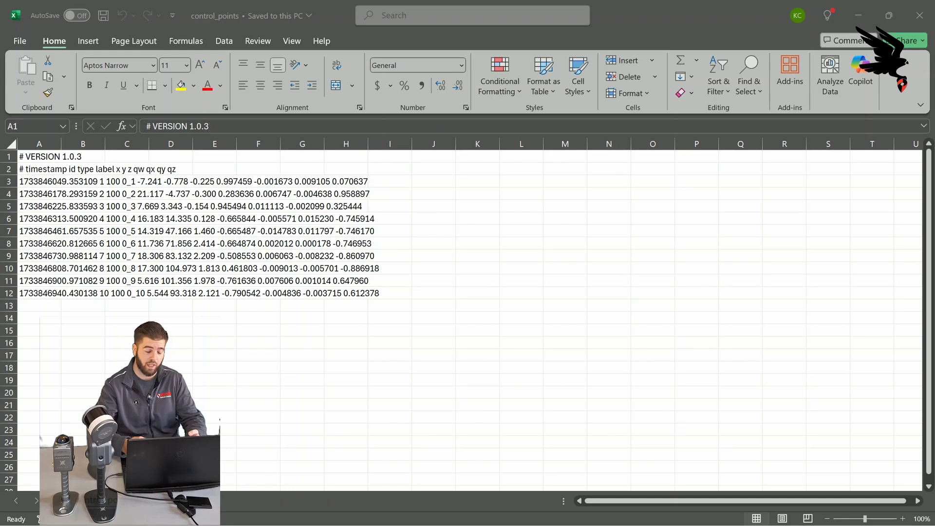
{"action": "left_click", "coordinate": [609, 318]}
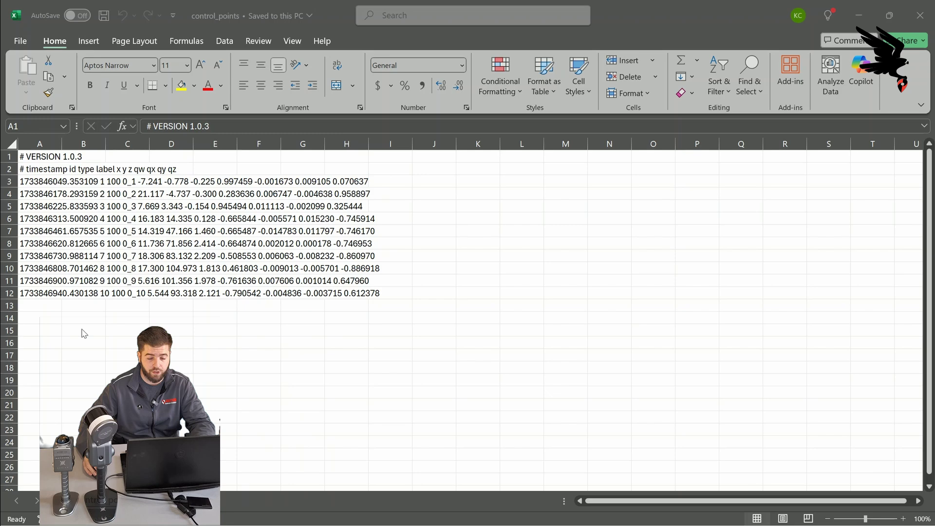
Step: Delete the space after '#' in the #VERSION 1.0.3 and #timestamp lines in A1 and A2
{"action": "left_click", "coordinate": [26, 159]}
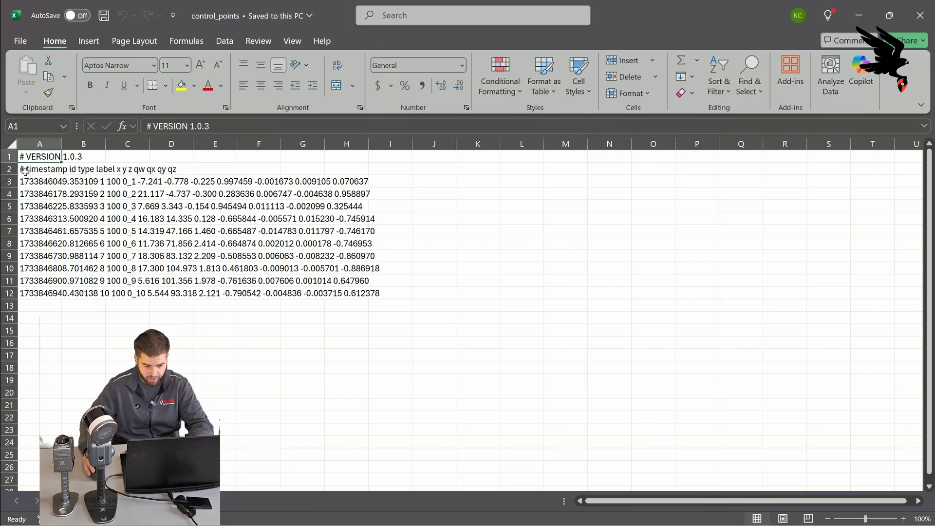
{"action": "left_click", "coordinate": [26, 170]}
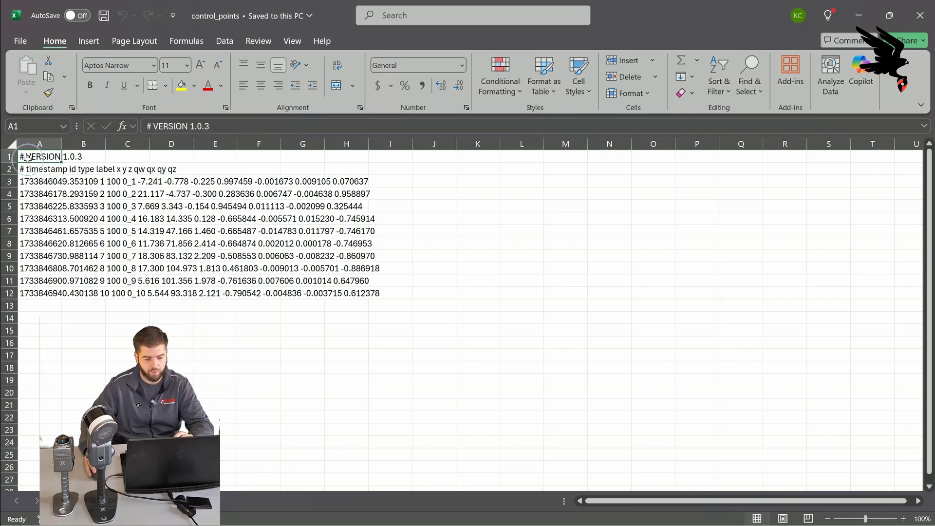
{"action": "left_click", "coordinate": [27, 157]}
{"action": "double_click", "coordinate": [65, 158]}
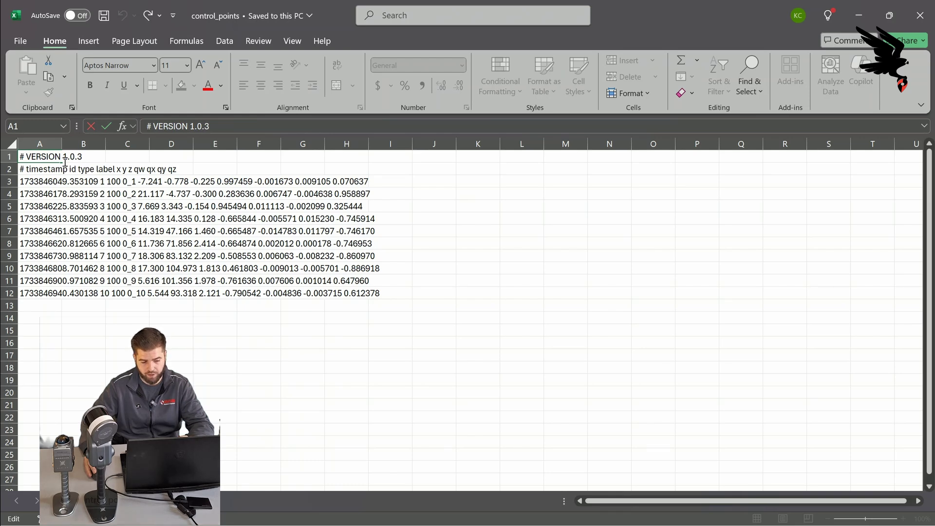
{"action": "key", "text": "BackSpace"}
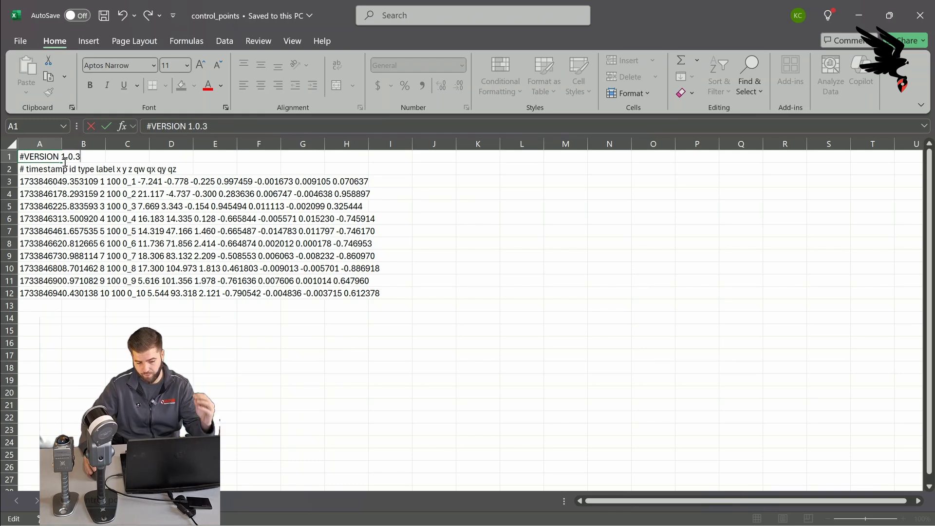
{"action": "left_click", "coordinate": [51, 169]}
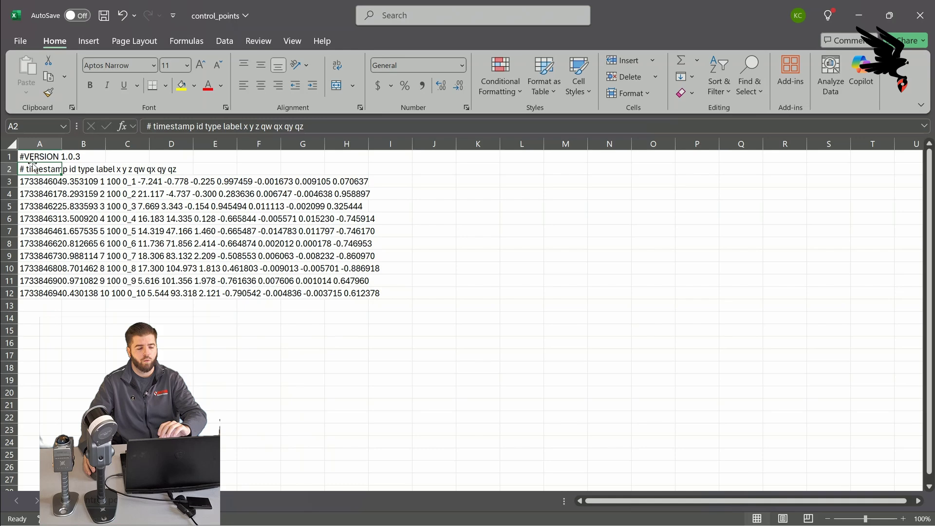
{"action": "double_click", "coordinate": [28, 169]}
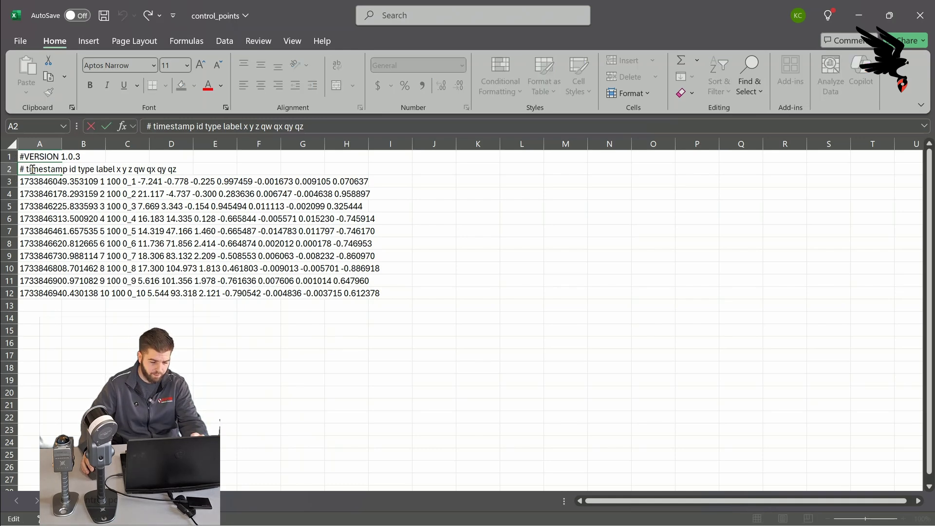
{"action": "key", "text": "BackSpace"}
{"action": "left_click", "coordinate": [71, 330]}
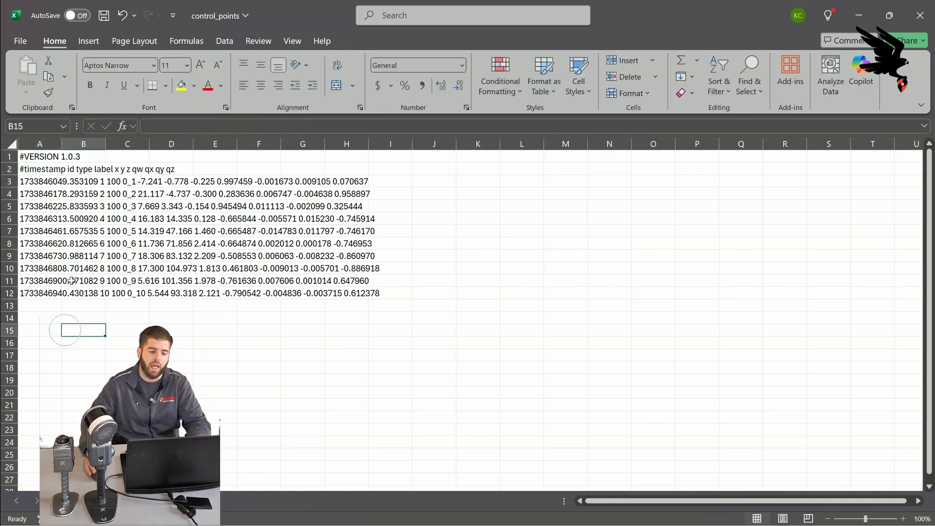
{"action": "left_click", "coordinate": [28, 145]}
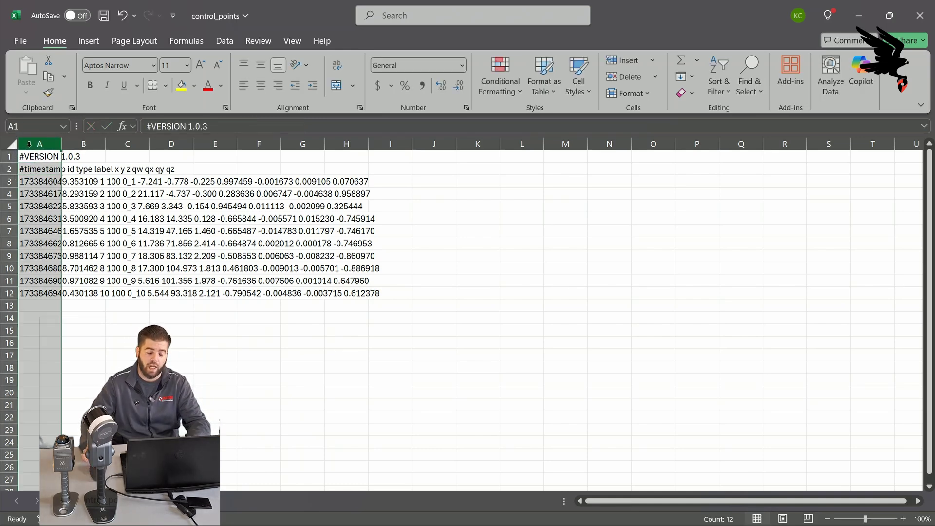
Step: Split column A on spaces with Text to Columns into columns A–K, timestamp through qz
{"action": "left_click", "coordinate": [228, 43]}
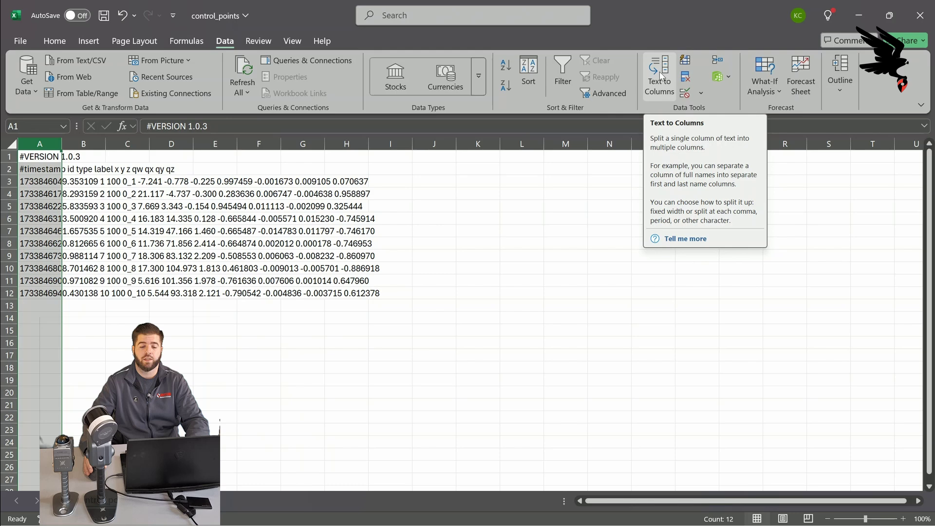
{"action": "left_click", "coordinate": [660, 75]}
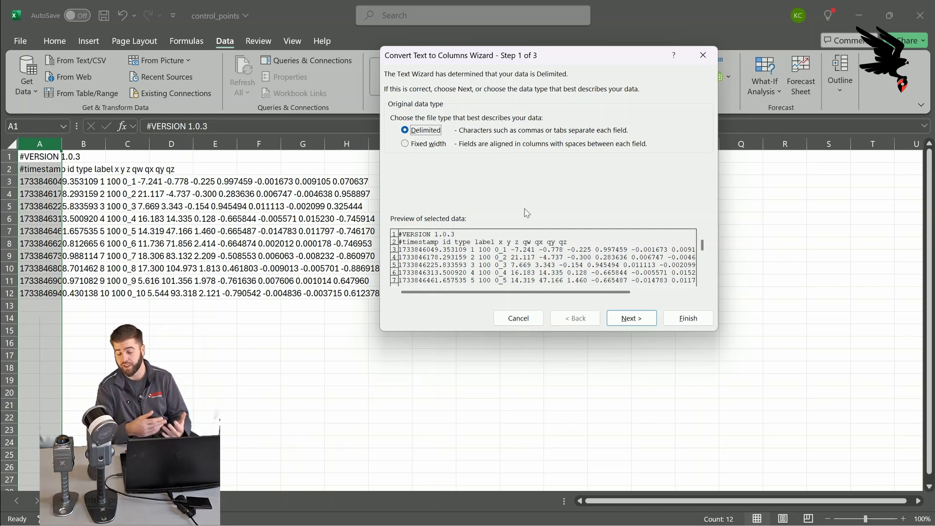
{"action": "left_click", "coordinate": [627, 319]}
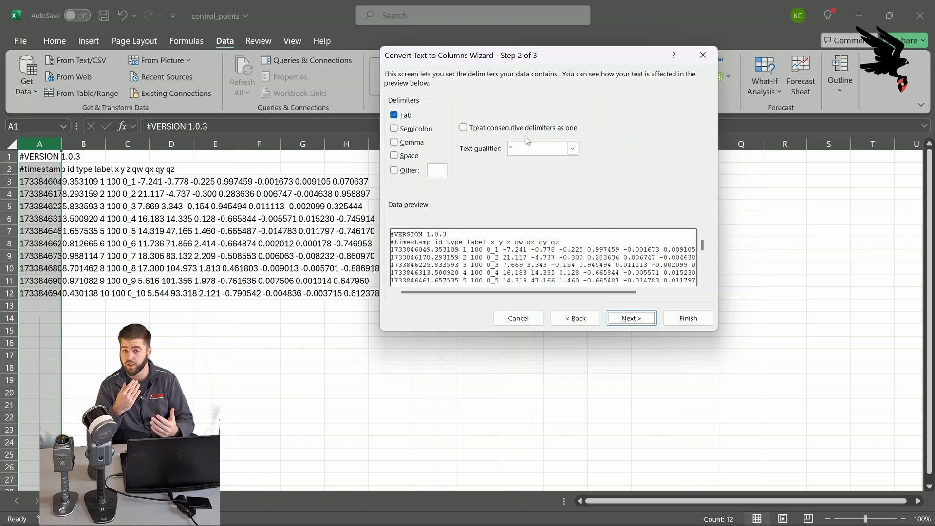
{"action": "left_click", "coordinate": [394, 115]}
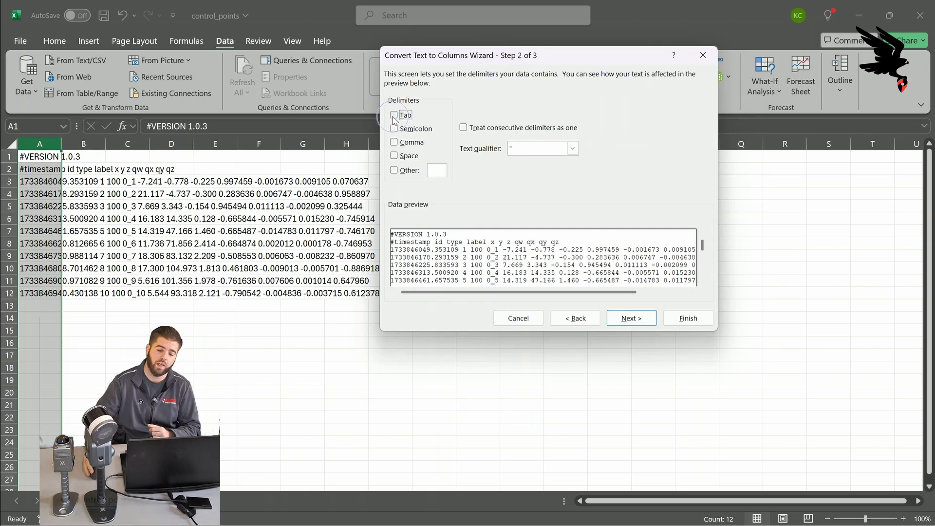
{"action": "left_click", "coordinate": [395, 158]}
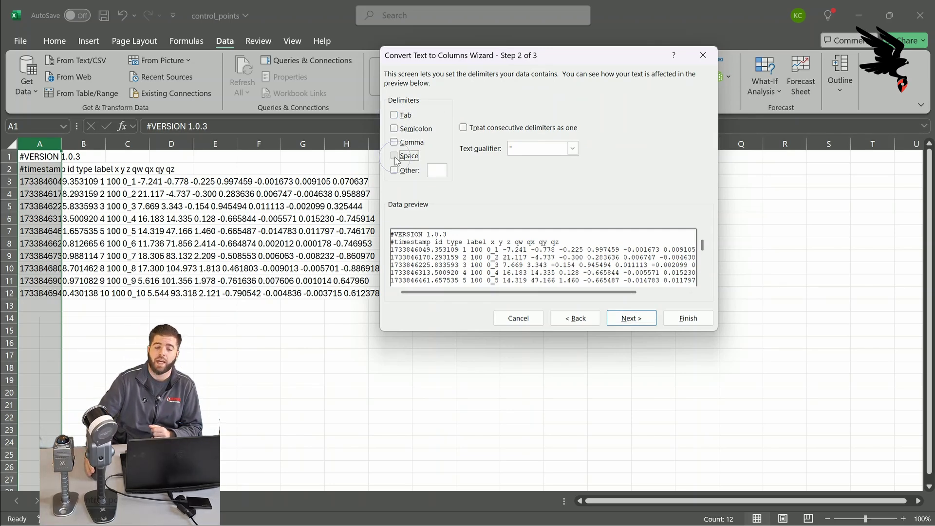
{"action": "left_click", "coordinate": [625, 319]}
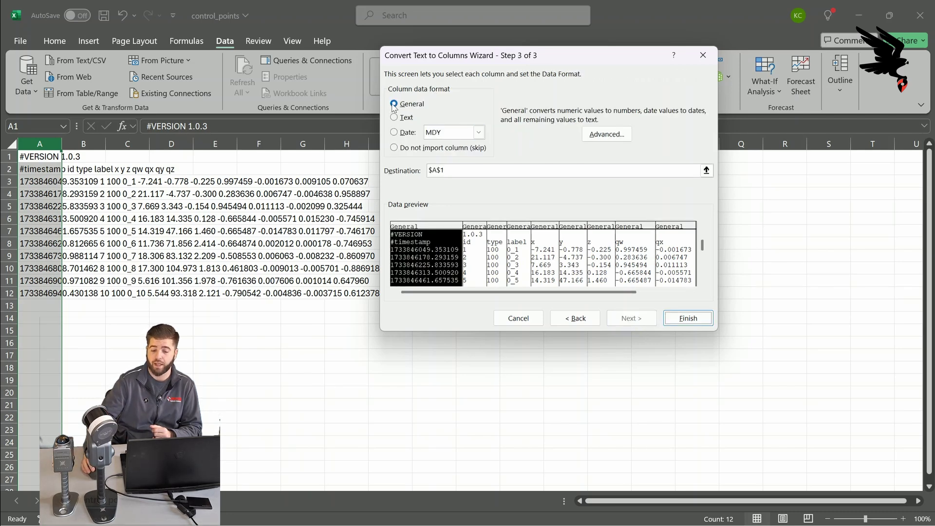
{"action": "left_click", "coordinate": [686, 318]}
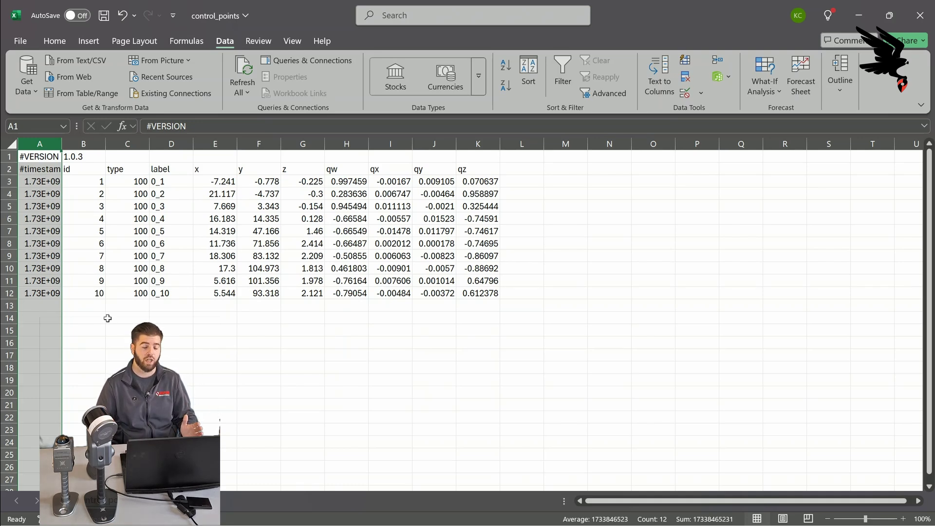
{"action": "left_click", "coordinate": [108, 318]}
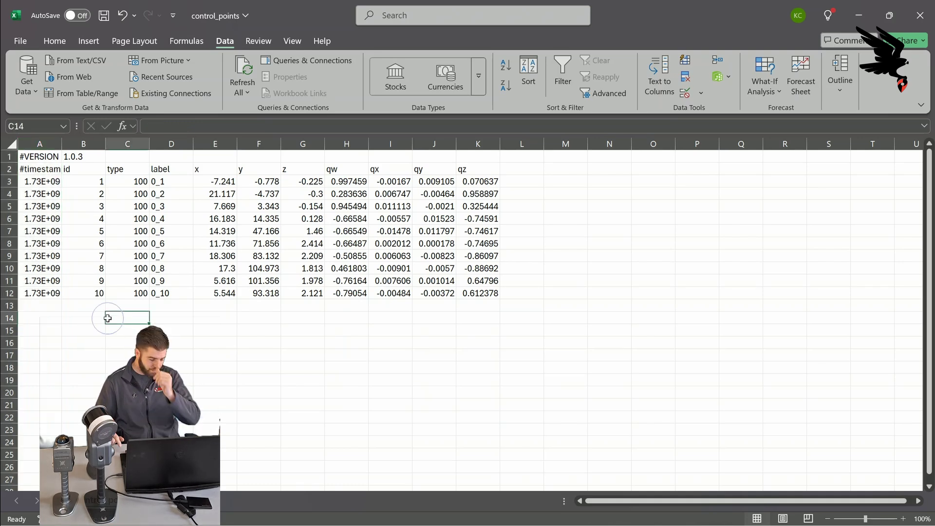
{"action": "left_click", "coordinate": [83, 168]}
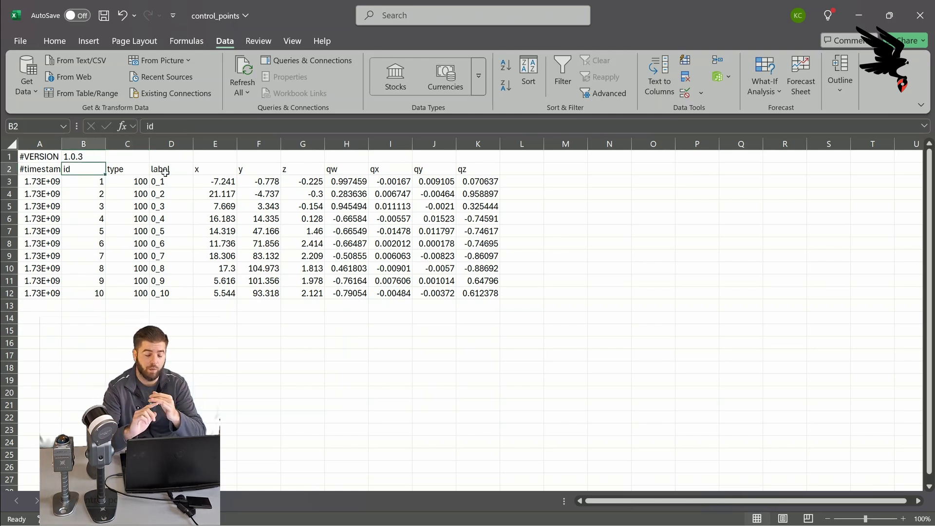
{"action": "left_click", "coordinate": [218, 170]}
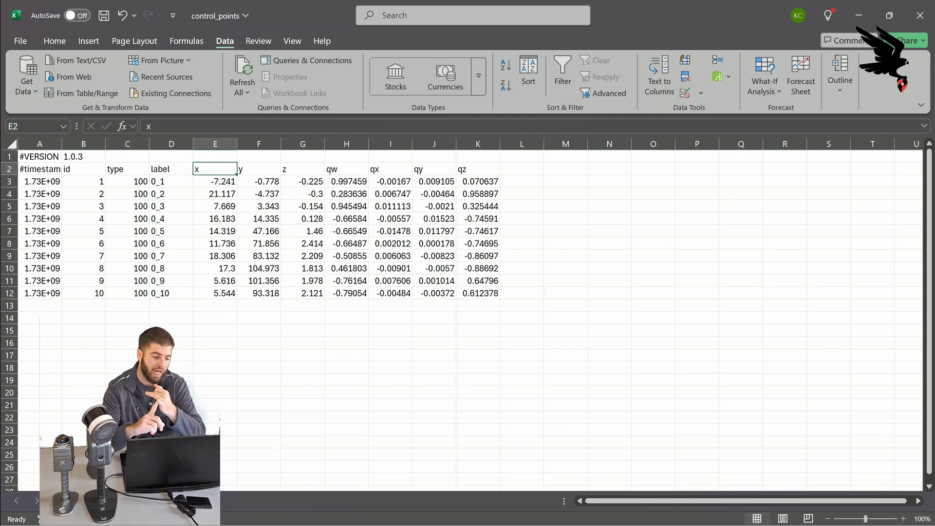
{"action": "left_click", "coordinate": [289, 171]}
{"action": "left_click", "coordinate": [86, 173]}
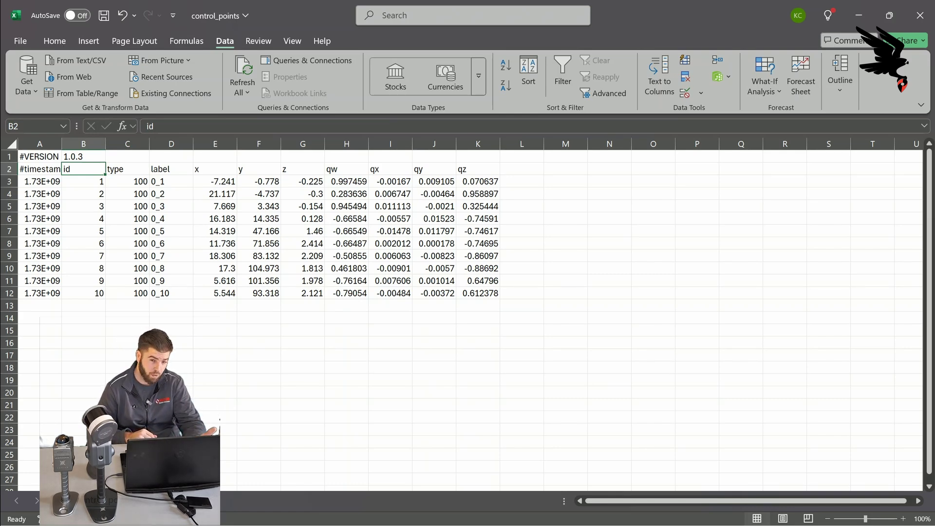
{"action": "left_click", "coordinate": [132, 346]}
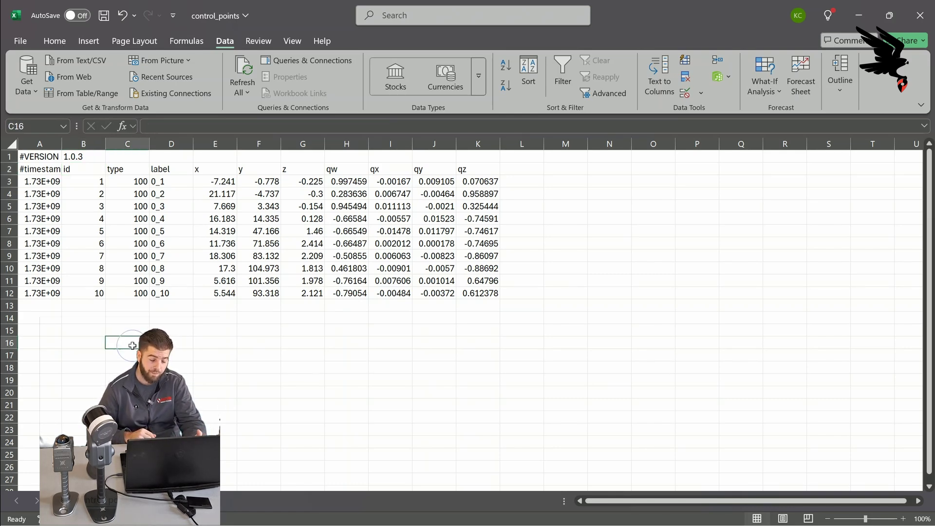
Step: Delete the timestamp, type and label columns
{"action": "right_click", "coordinate": [39, 144]}
{"action": "left_click", "coordinate": [95, 296]}
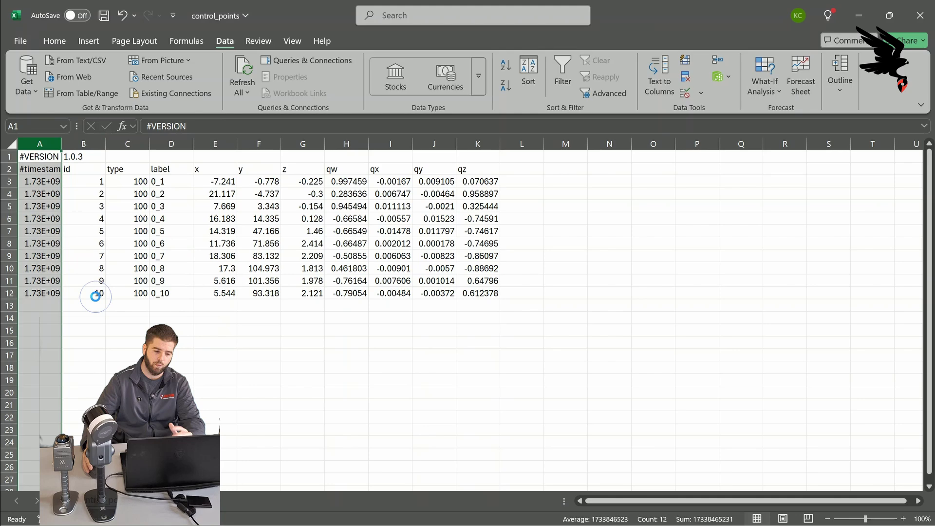
{"action": "right_click", "coordinate": [94, 145]}
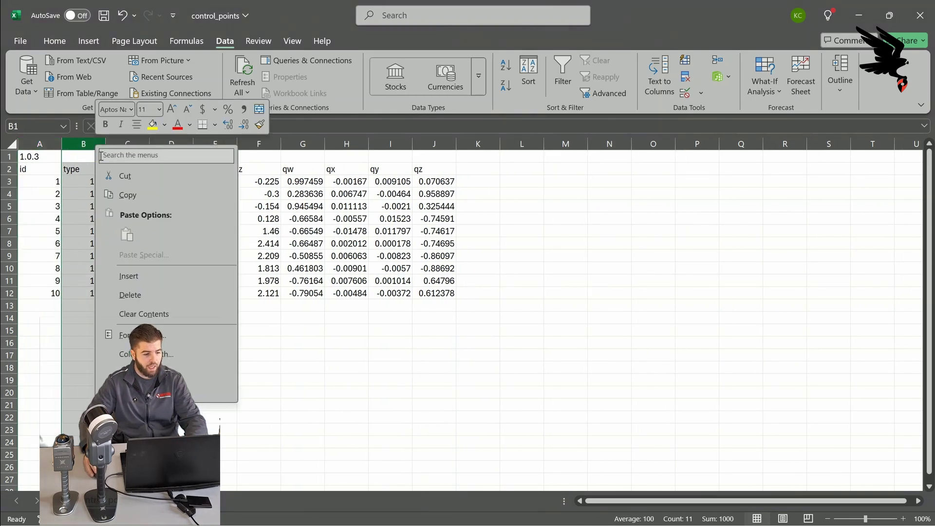
{"action": "left_click", "coordinate": [144, 295]}
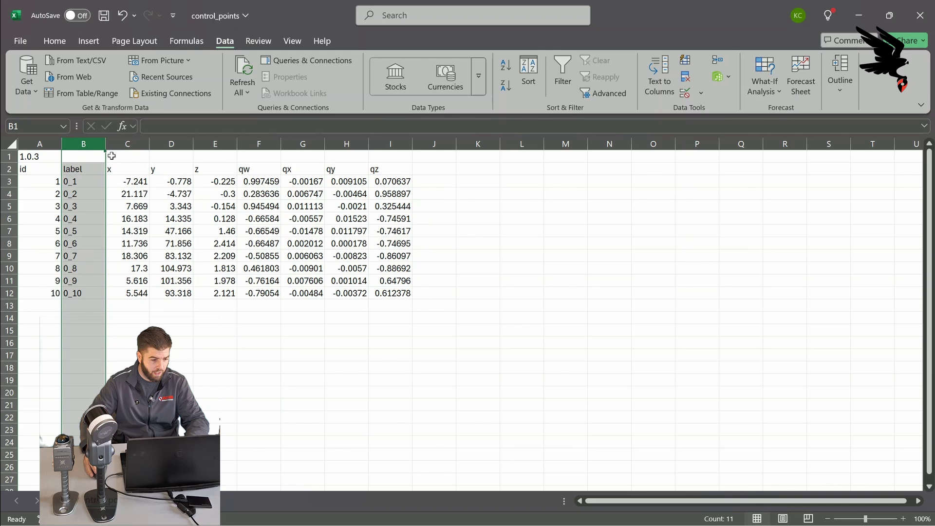
{"action": "right_click", "coordinate": [89, 144]}
{"action": "left_click", "coordinate": [132, 294]}
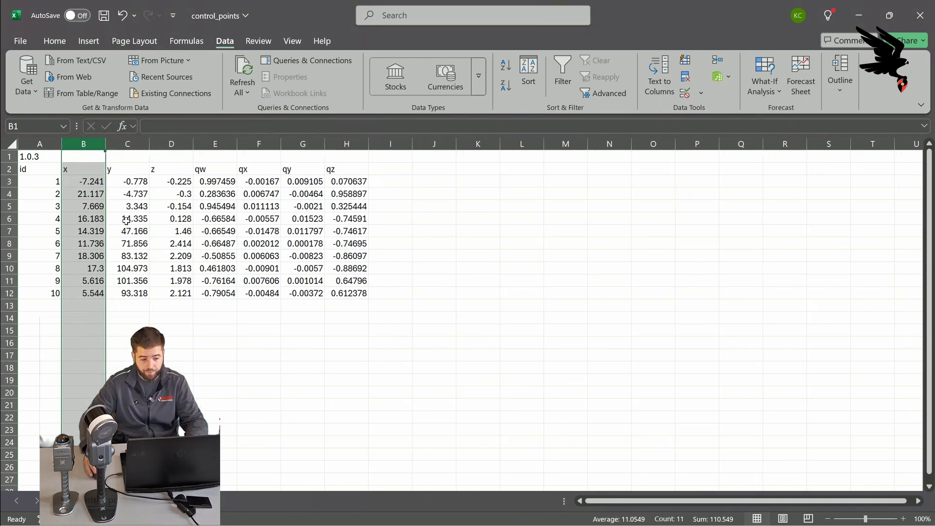
Step: Delete the qw, qx, qy and qz quaternion columns, leaving id, x, y, z
{"action": "left_click", "coordinate": [83, 173]}
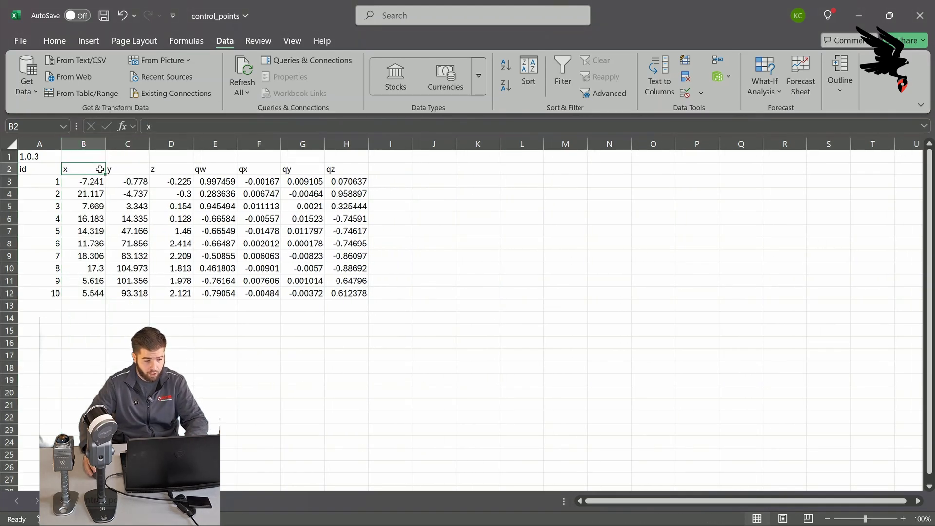
{"action": "left_click", "coordinate": [138, 168]}
{"action": "left_click", "coordinate": [170, 169]}
{"action": "left_click", "coordinate": [219, 142]}
{"action": "right_click", "coordinate": [218, 143]}
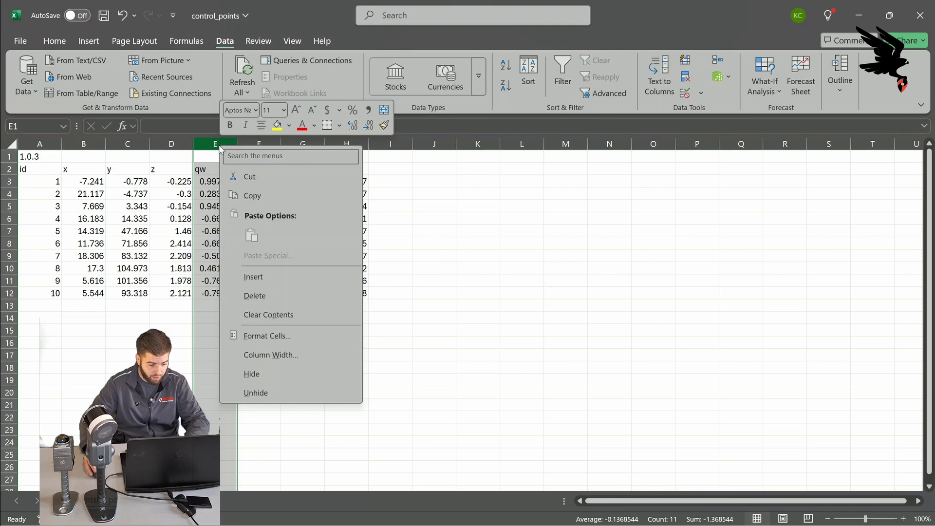
{"action": "left_click", "coordinate": [263, 298]}
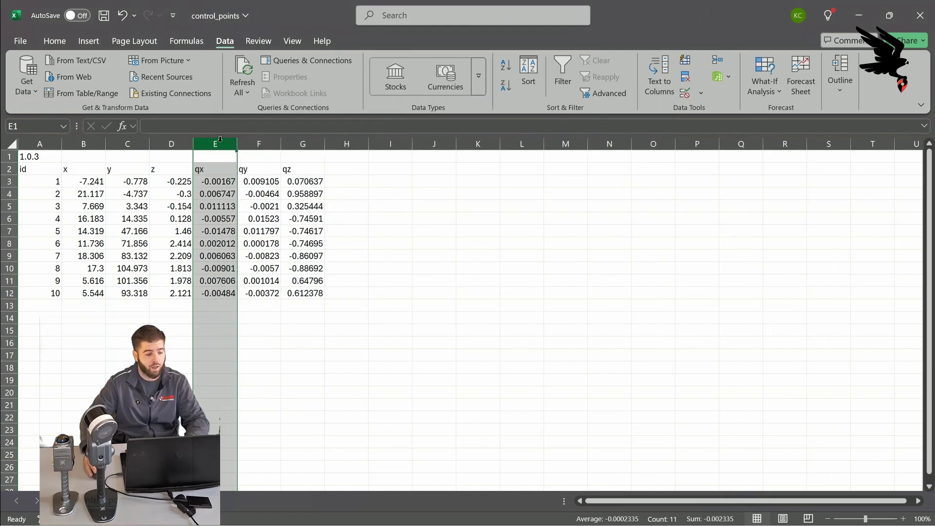
{"action": "right_click", "coordinate": [220, 144]}
{"action": "left_click", "coordinate": [254, 293]}
{"action": "right_click", "coordinate": [220, 143]}
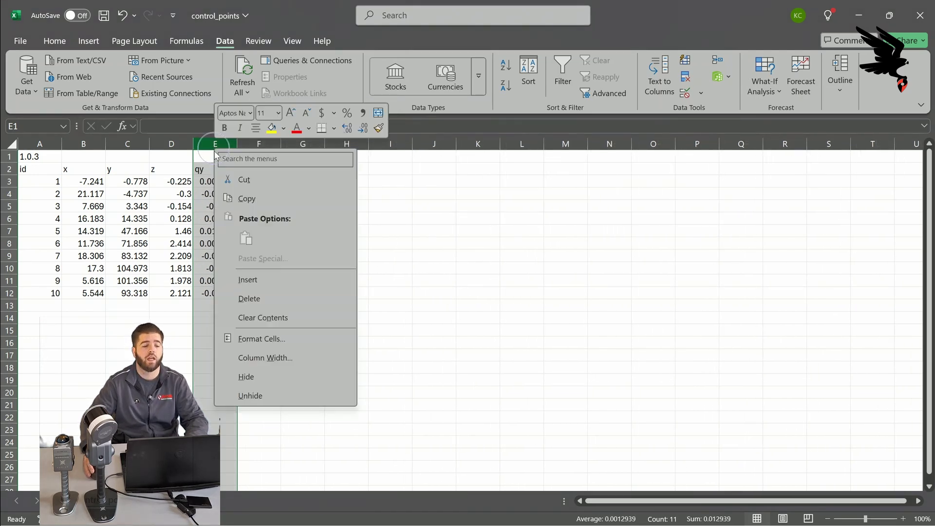
{"action": "left_click", "coordinate": [255, 294]}
{"action": "right_click", "coordinate": [220, 143]}
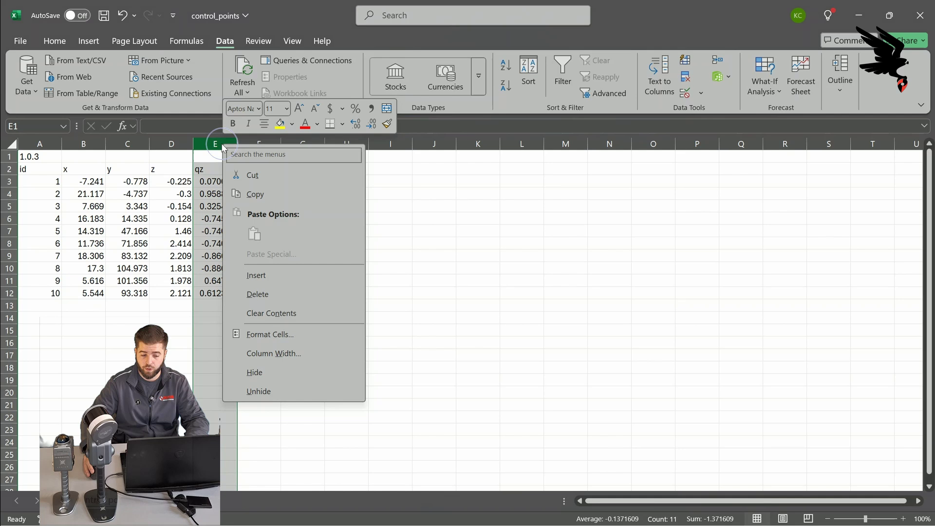
{"action": "left_click", "coordinate": [249, 299]}
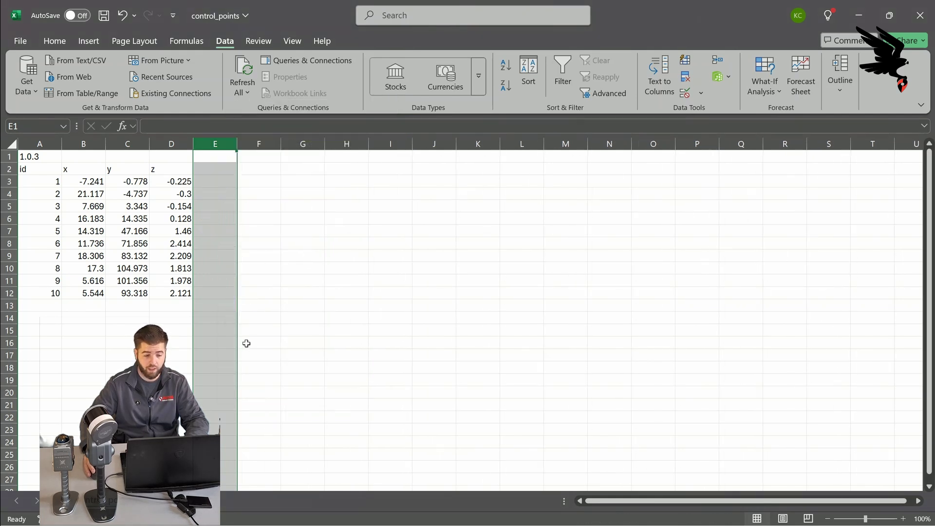
{"action": "left_click", "coordinate": [346, 364]}
{"action": "left_click", "coordinate": [47, 307]}
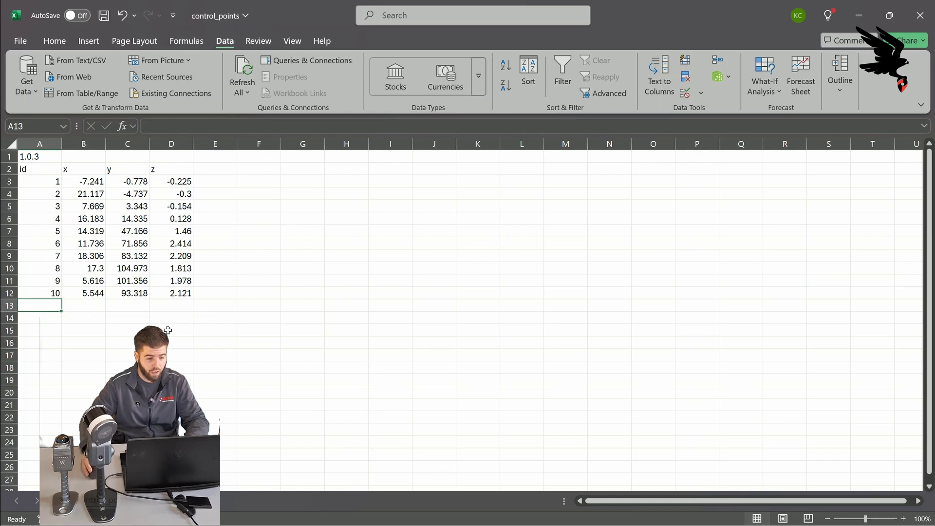
Step: Delete rows 1 and 2, the 1.0.3 version line and the header line
{"action": "left_click", "coordinate": [7, 156]}
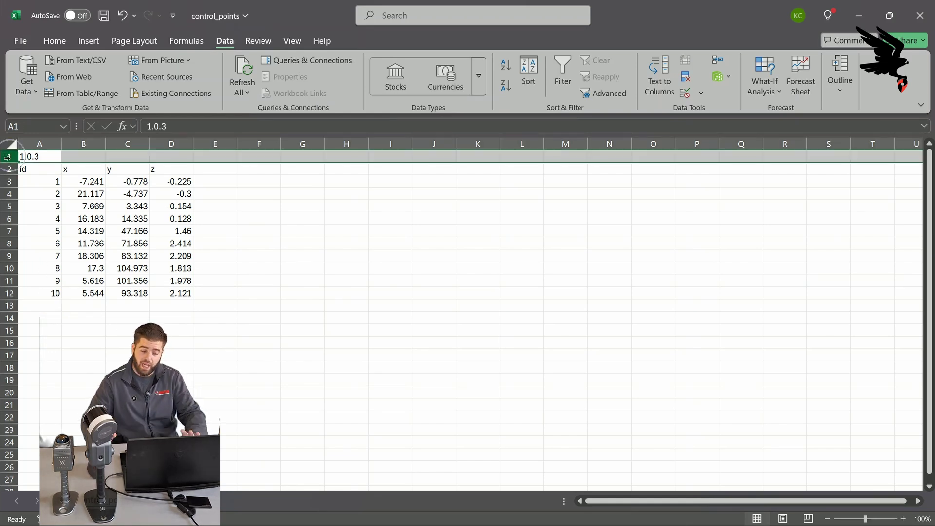
{"action": "left_click", "coordinate": [7, 168]}
{"action": "left_click", "coordinate": [335, 272]}
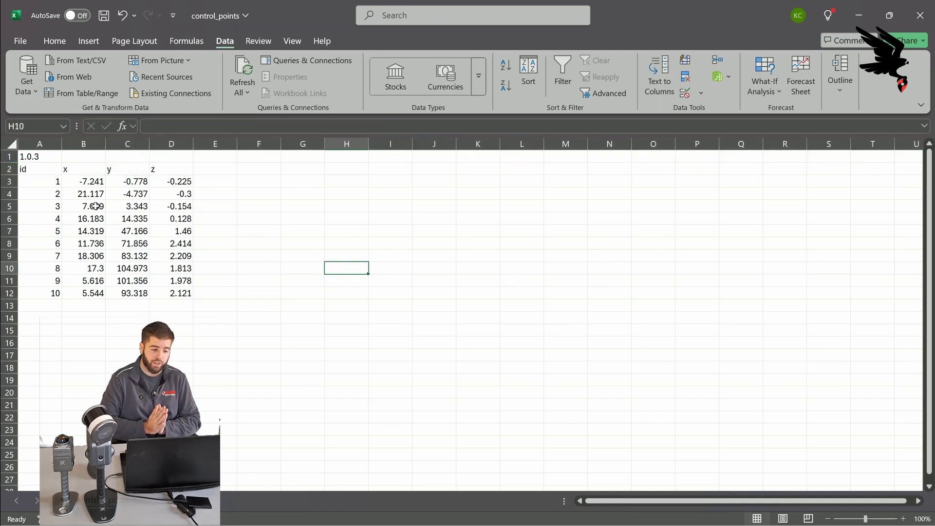
{"action": "left_click", "coordinate": [9, 182]}
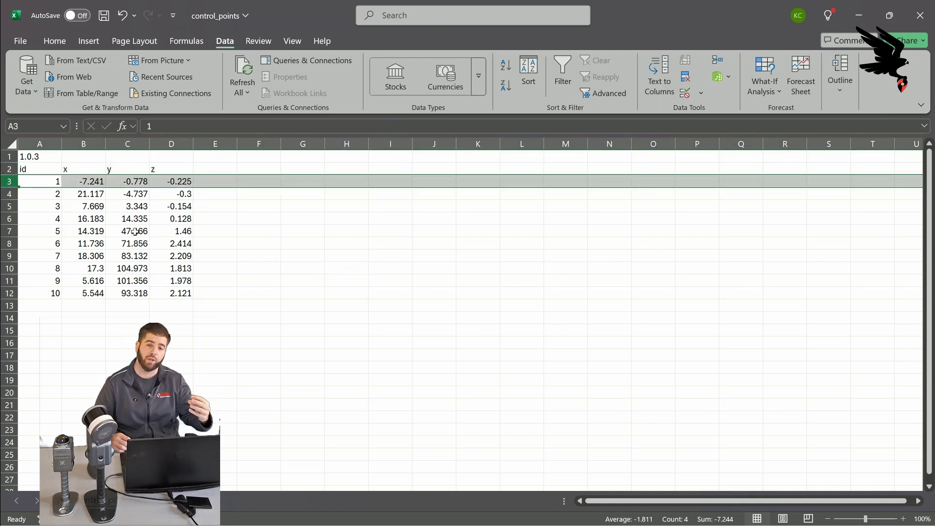
{"action": "left_click", "coordinate": [83, 351]}
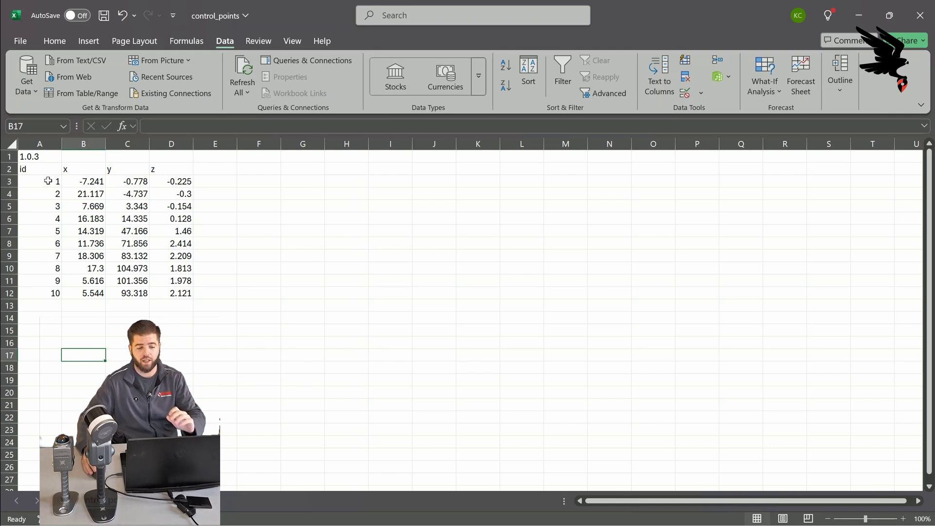
{"action": "left_click", "coordinate": [8, 155]}
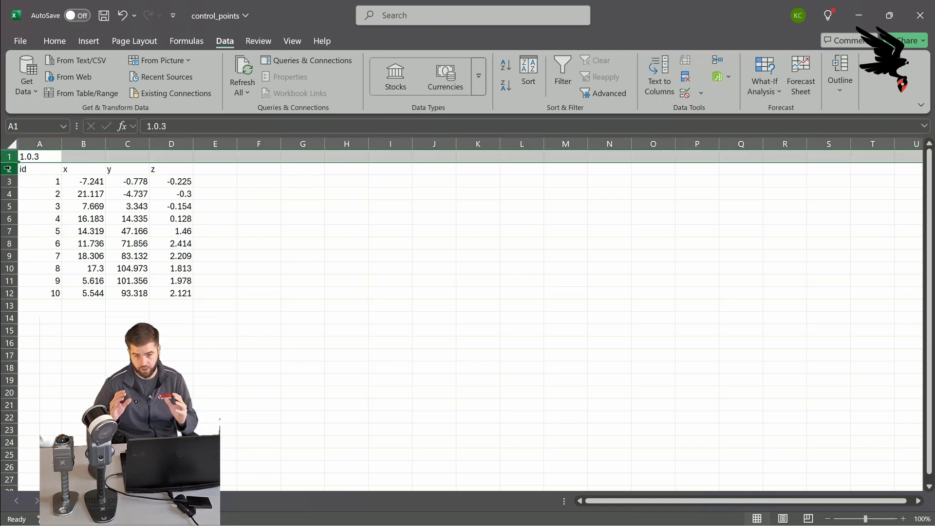
{"action": "left_click", "coordinate": [9, 168], "text": "ctrl"}
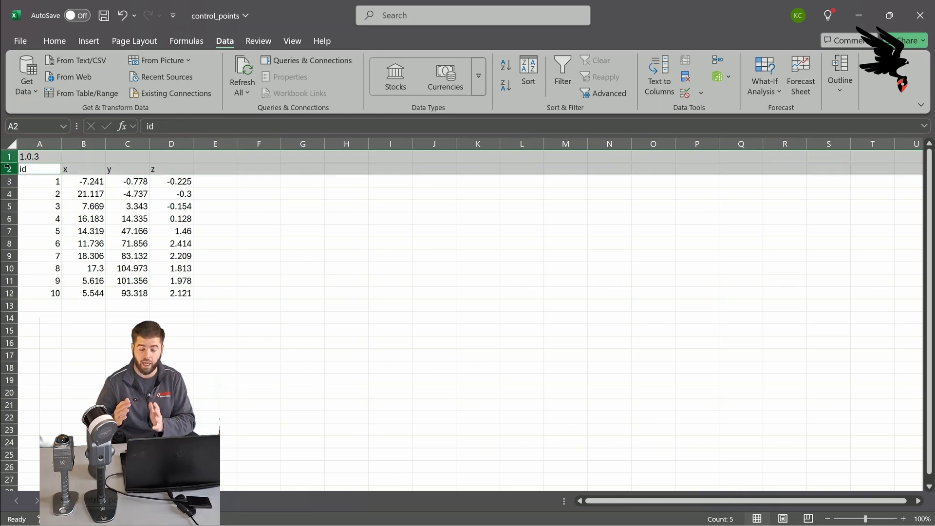
{"action": "right_click", "coordinate": [8, 168]}
{"action": "left_click", "coordinate": [52, 316]}
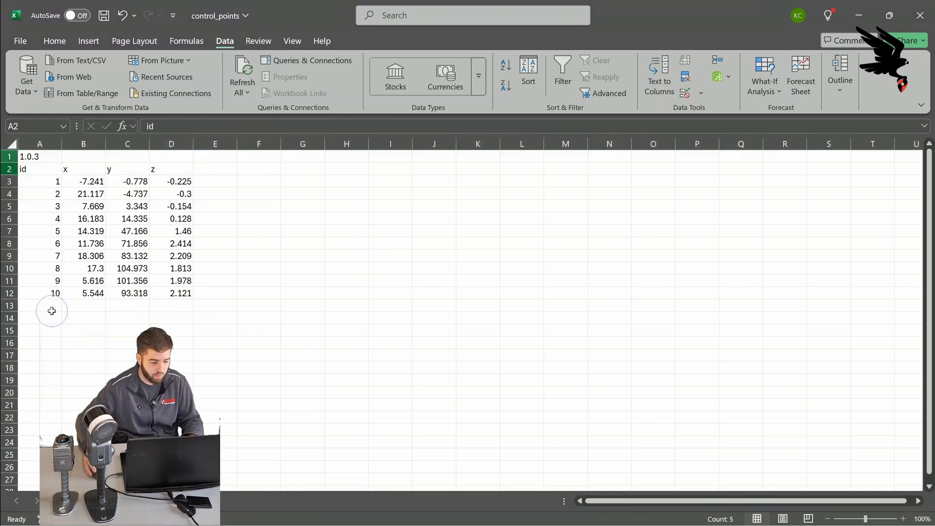
{"action": "left_click", "coordinate": [297, 295]}
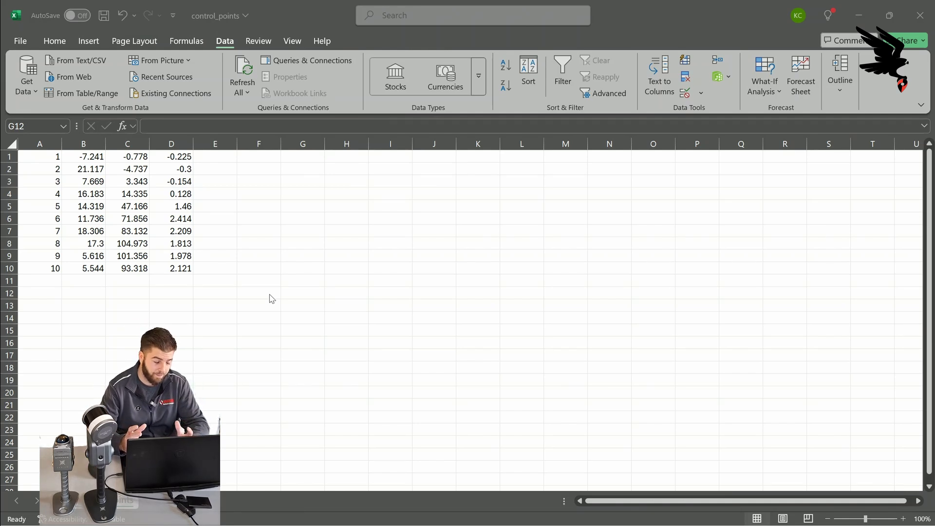
Step: Save the sheet as CSV named 'GCPs for Processing' in project_data, then return to LixelStudio
{"action": "left_click", "coordinate": [22, 41]}
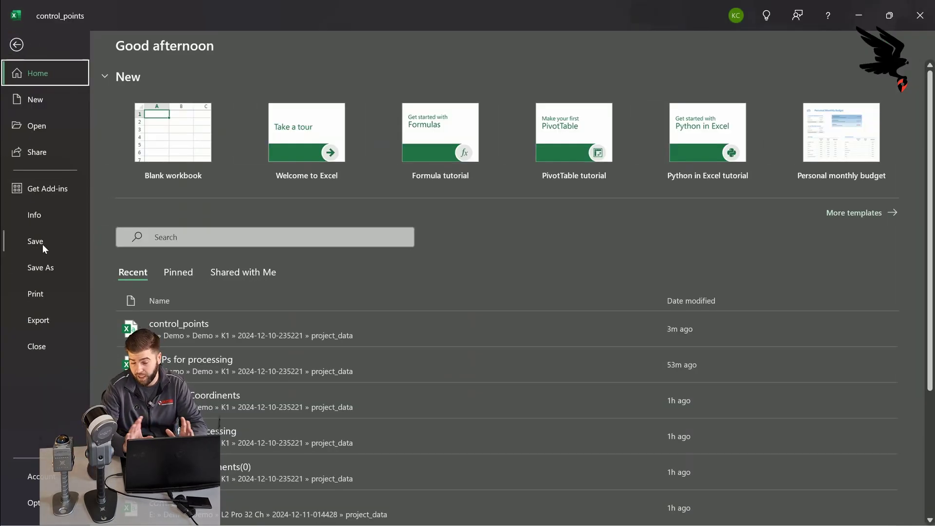
{"action": "left_click", "coordinate": [45, 269]}
{"action": "left_click", "coordinate": [393, 96]}
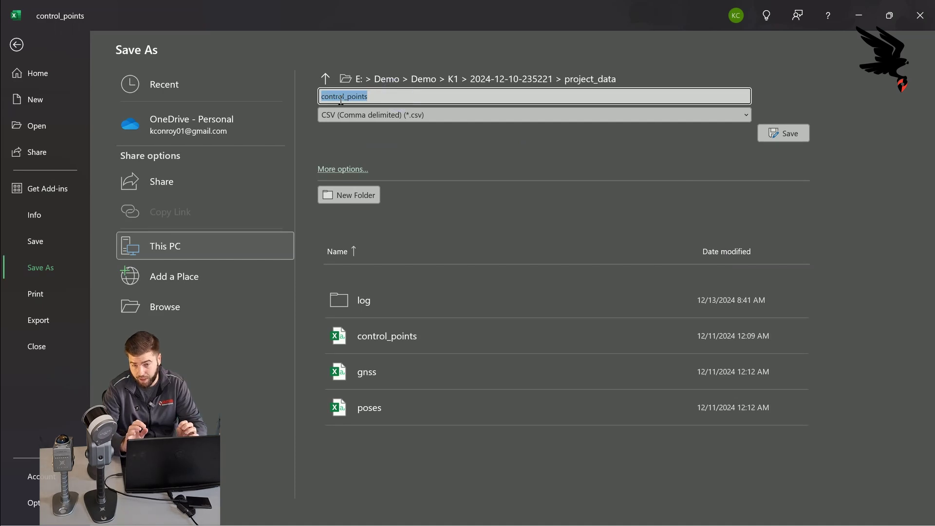
{"action": "type", "text": "GCP"}
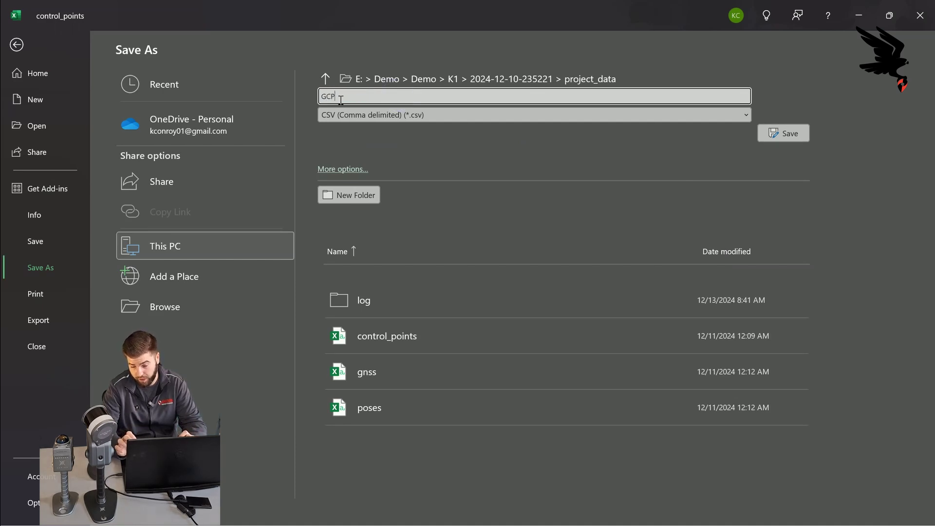
{"action": "type", "text": "s for Processing"}
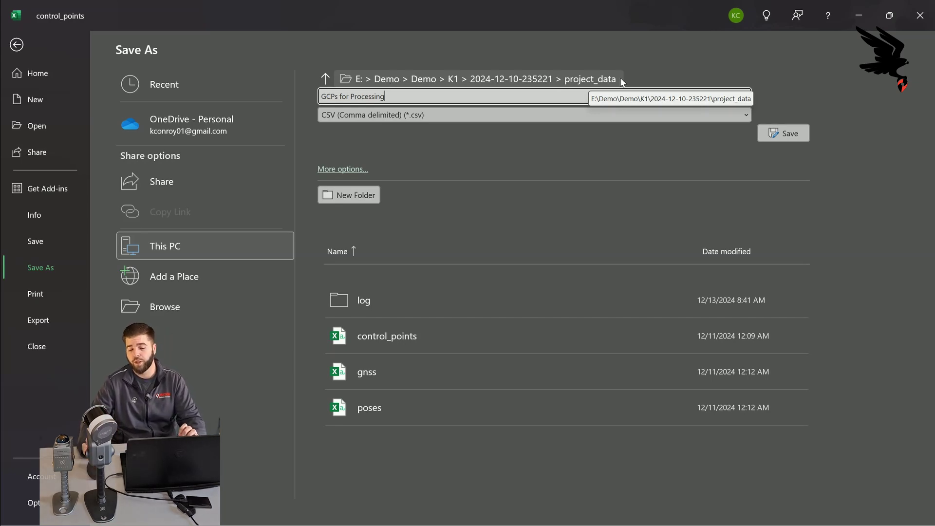
{"action": "left_click", "coordinate": [775, 139]}
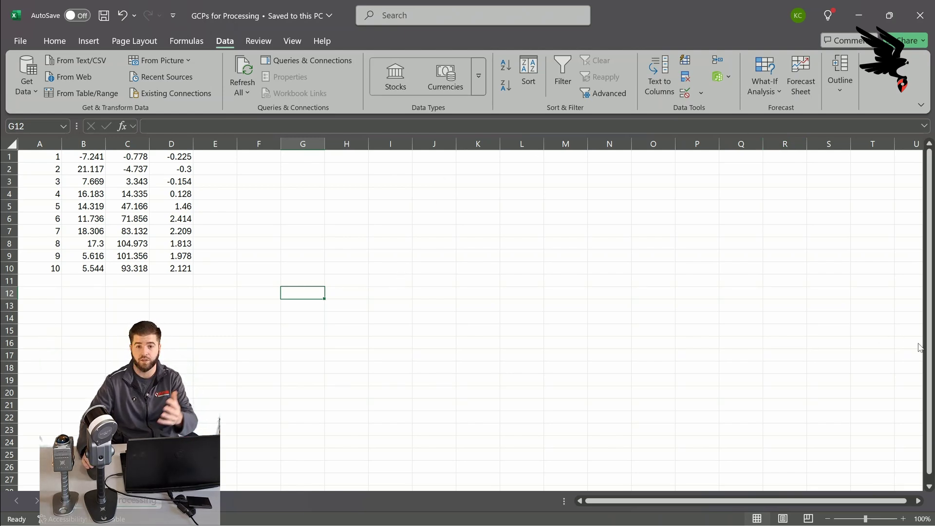
{"action": "key", "text": "alt+Tab"}
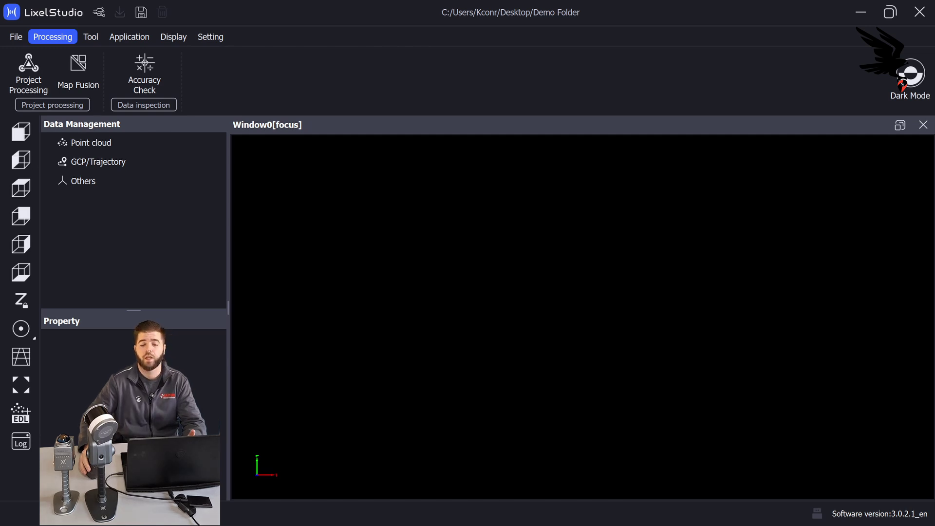
{"action": "left_click", "coordinate": [28, 73]}
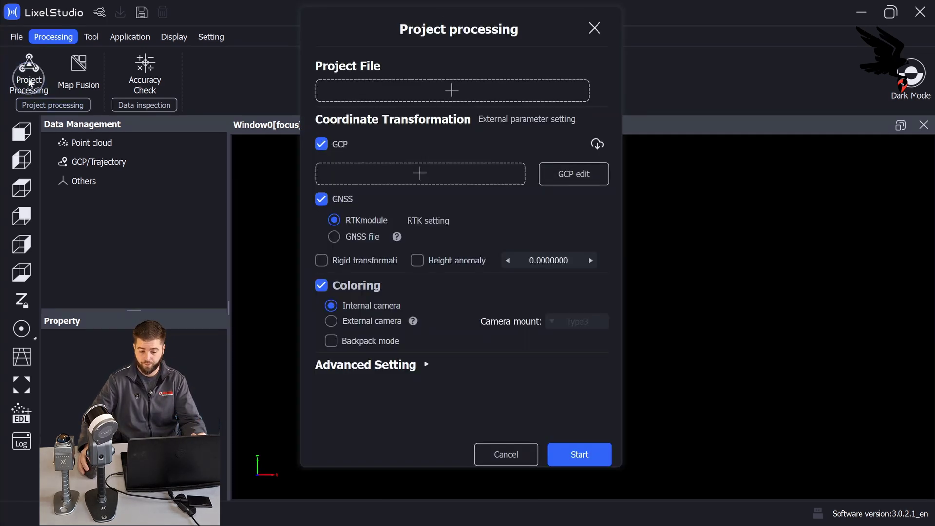
{"action": "left_click", "coordinate": [429, 92]}
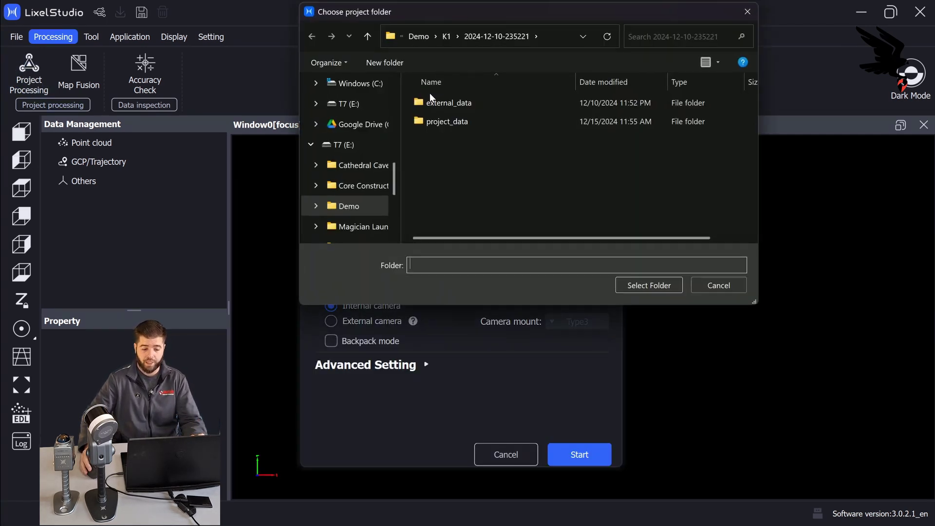
{"action": "left_click", "coordinate": [445, 37]}
{"action": "left_click", "coordinate": [459, 104]}
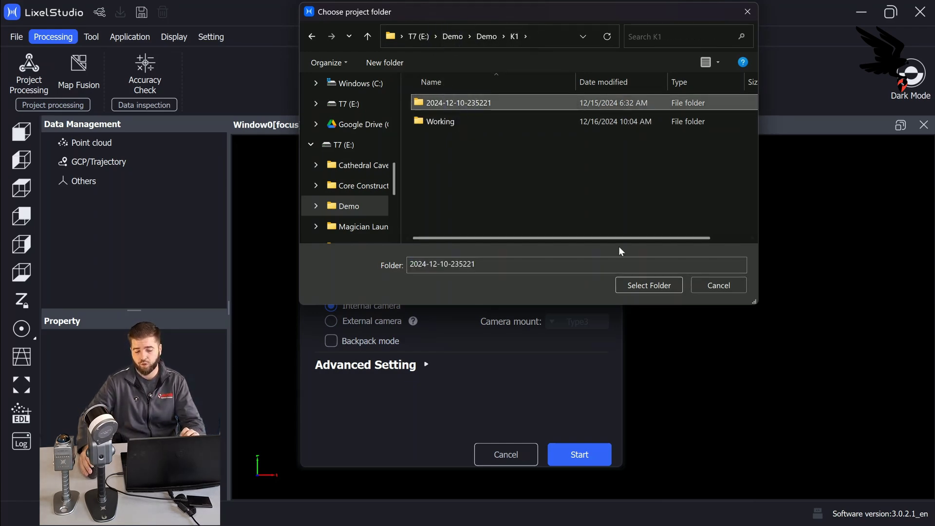
{"action": "left_click", "coordinate": [650, 285]}
{"action": "left_click", "coordinate": [321, 199]}
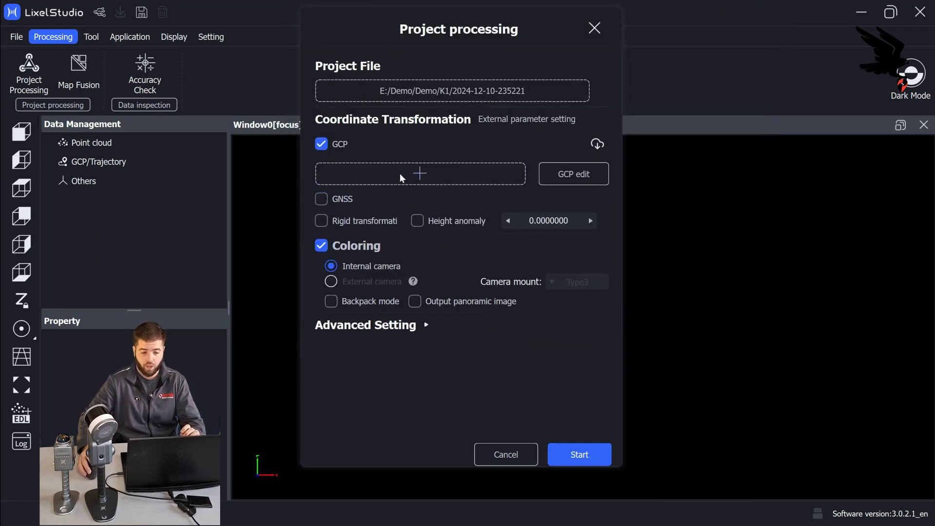
Step: Load 'GCPs for Processing.csv' from project_data as the GCP file
{"action": "left_click", "coordinate": [401, 177]}
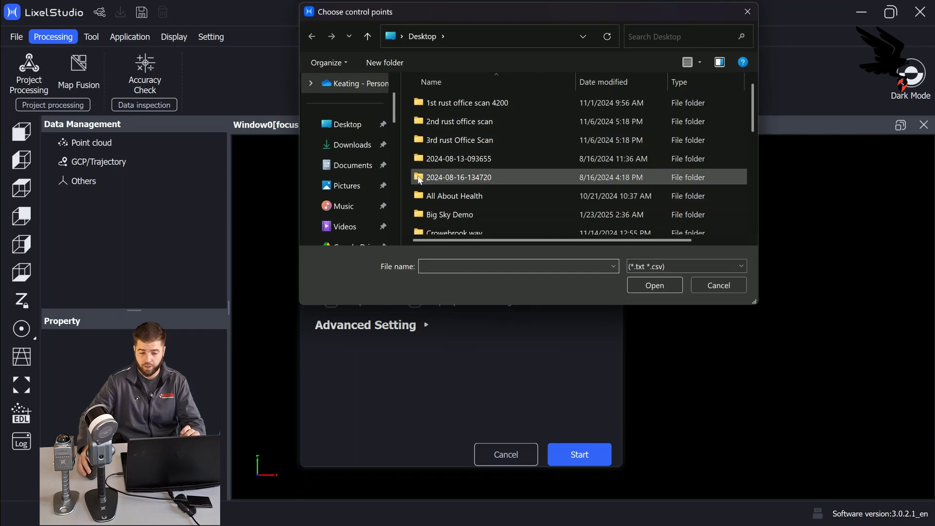
{"action": "scroll", "coordinate": [357, 174], "scroll_direction": "down", "scroll_amount": 10}
{"action": "left_click", "coordinate": [348, 206]}
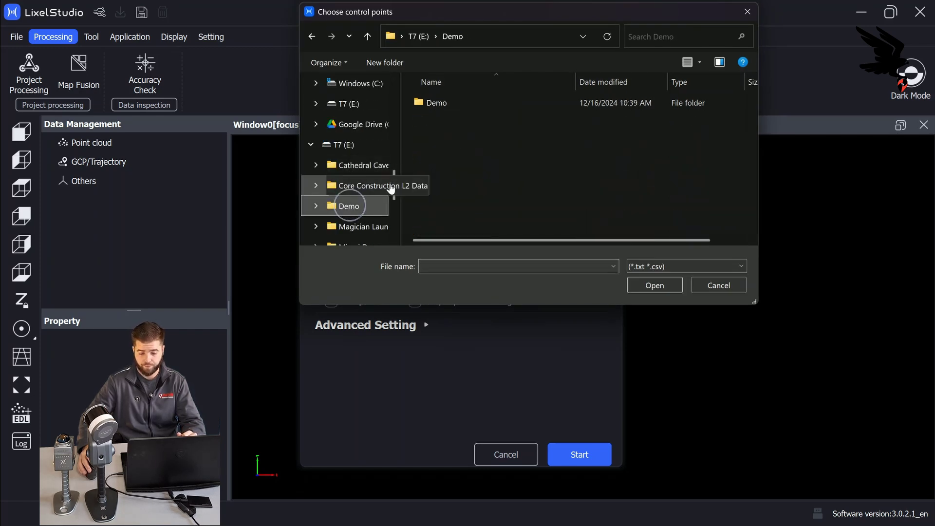
{"action": "left_click", "coordinate": [478, 104]}
{"action": "double_click", "coordinate": [478, 105]}
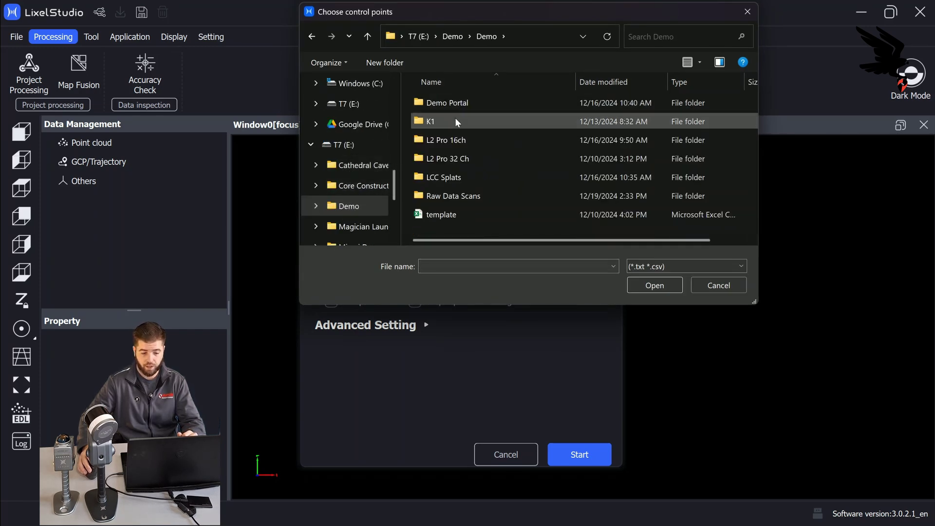
{"action": "double_click", "coordinate": [455, 118]}
{"action": "double_click", "coordinate": [459, 106]}
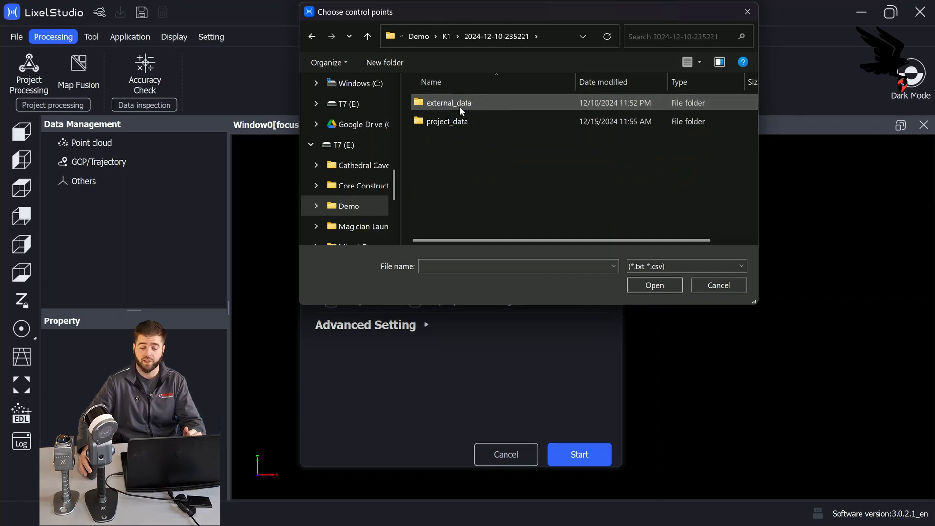
{"action": "double_click", "coordinate": [453, 123]}
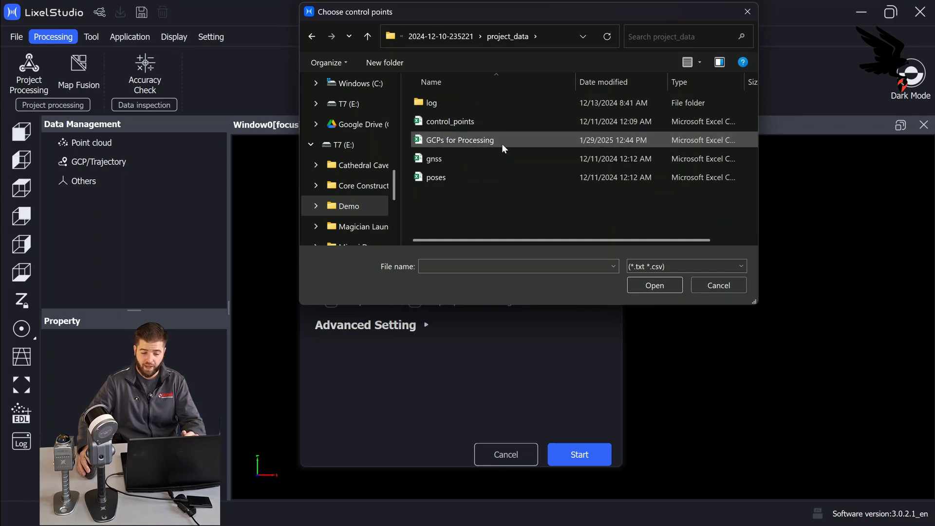
{"action": "left_click", "coordinate": [454, 139]}
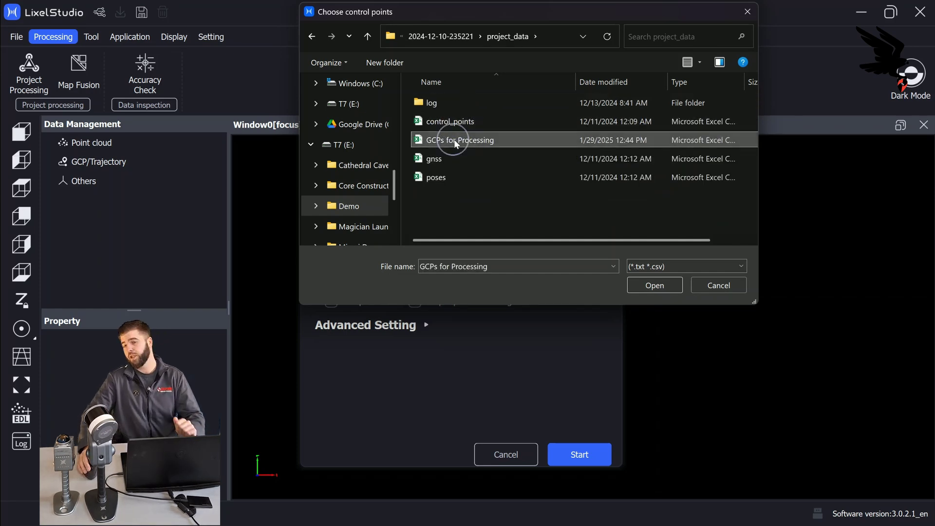
{"action": "left_click", "coordinate": [670, 285]}
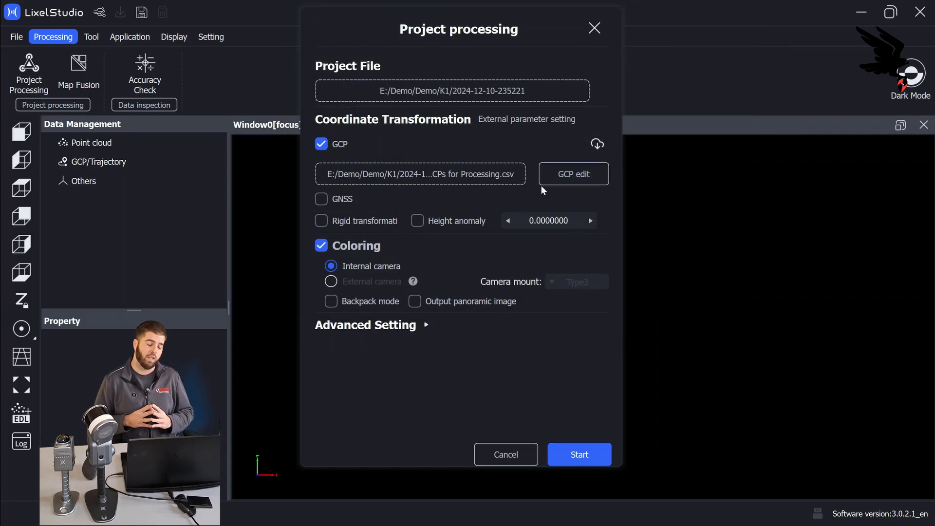
Step: Review the ten control points in the GCP editor, Check that the coordinates are correct, and confirm
{"action": "left_click", "coordinate": [571, 176]}
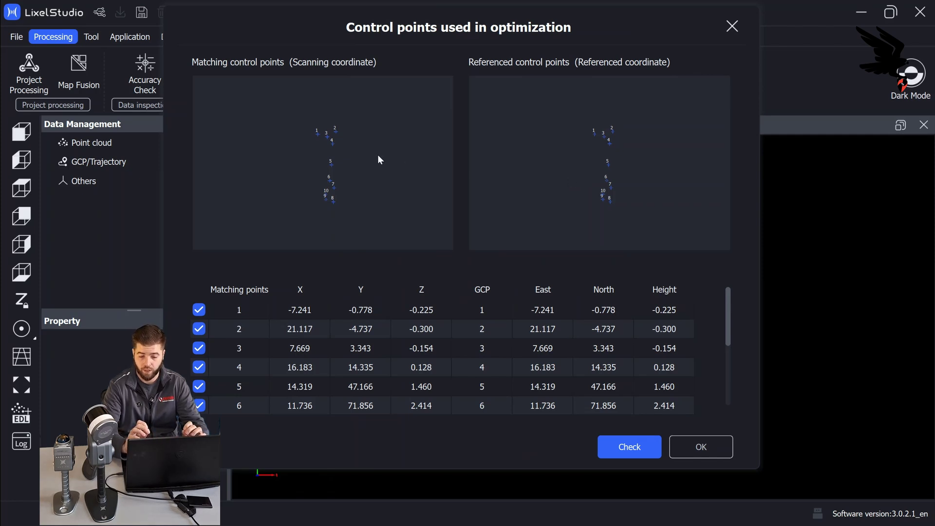
{"action": "scroll", "coordinate": [356, 155], "scroll_direction": "up", "scroll_amount": 1}
{"action": "scroll", "coordinate": [613, 179], "scroll_direction": "up", "scroll_amount": 1}
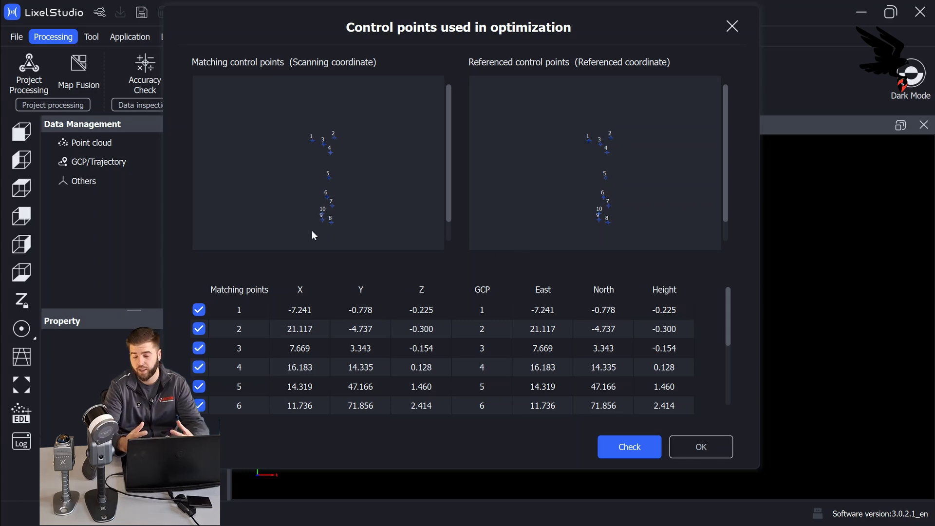
{"action": "left_click", "coordinate": [727, 299]}
{"action": "mouse_move", "coordinate": [727, 299]}
{"action": "left_mouse_down"}
{"action": "mouse_move", "coordinate": [728, 373]}
{"action": "mouse_move", "coordinate": [730, 296]}
{"action": "left_mouse_up"}
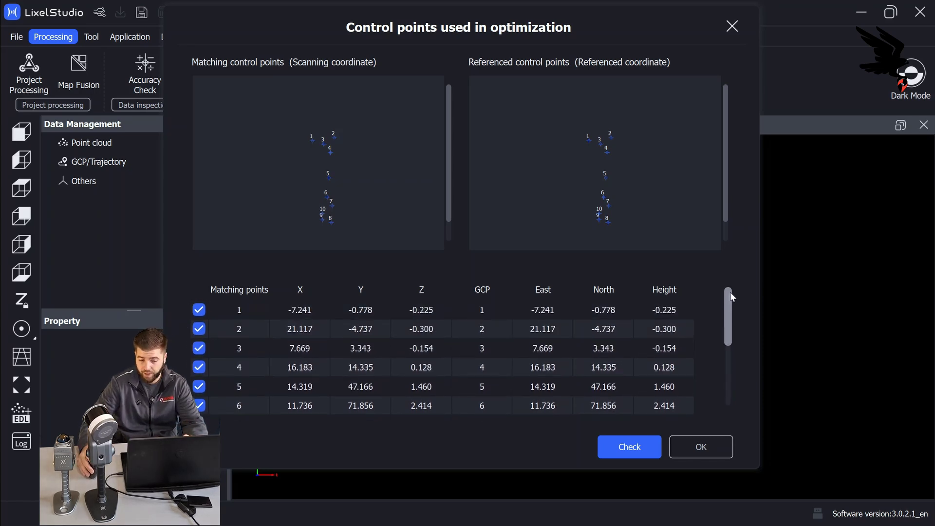
{"action": "left_click", "coordinate": [638, 450]}
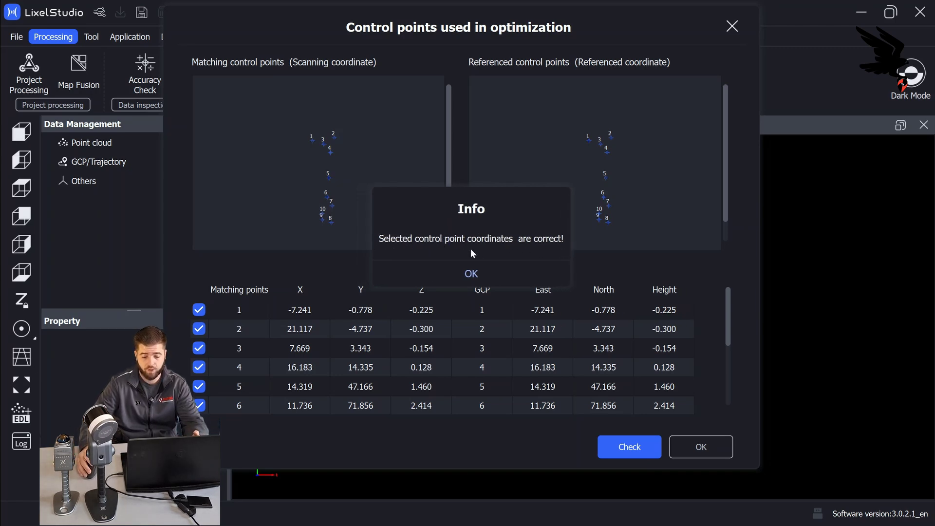
{"action": "left_click", "coordinate": [472, 274]}
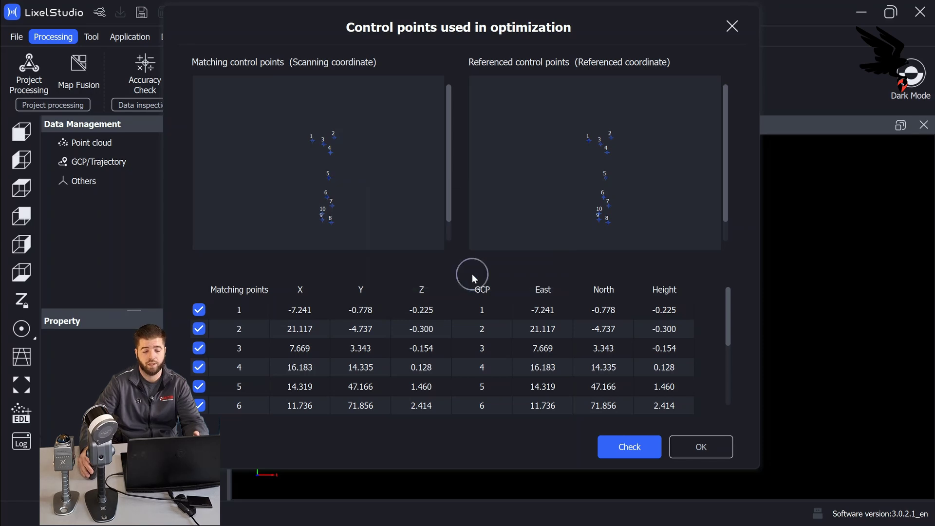
{"action": "left_click", "coordinate": [702, 448]}
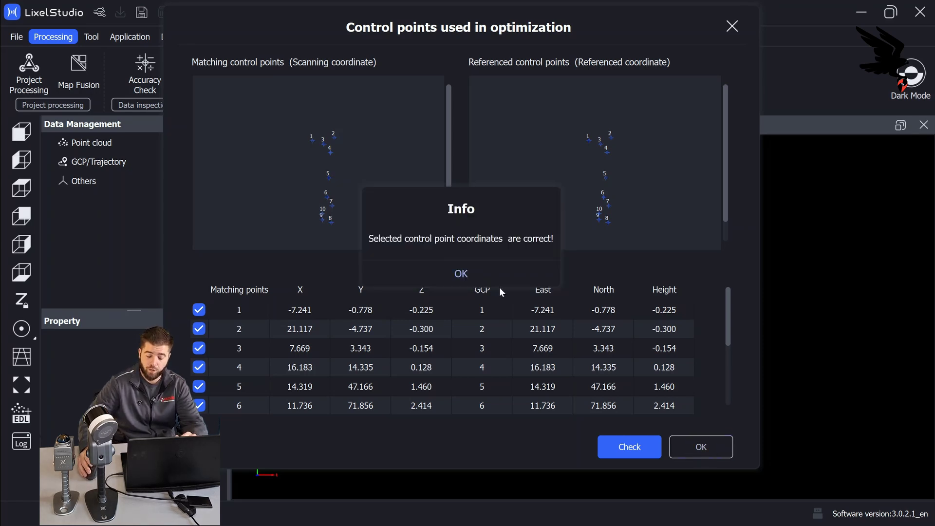
{"action": "left_click", "coordinate": [471, 274]}
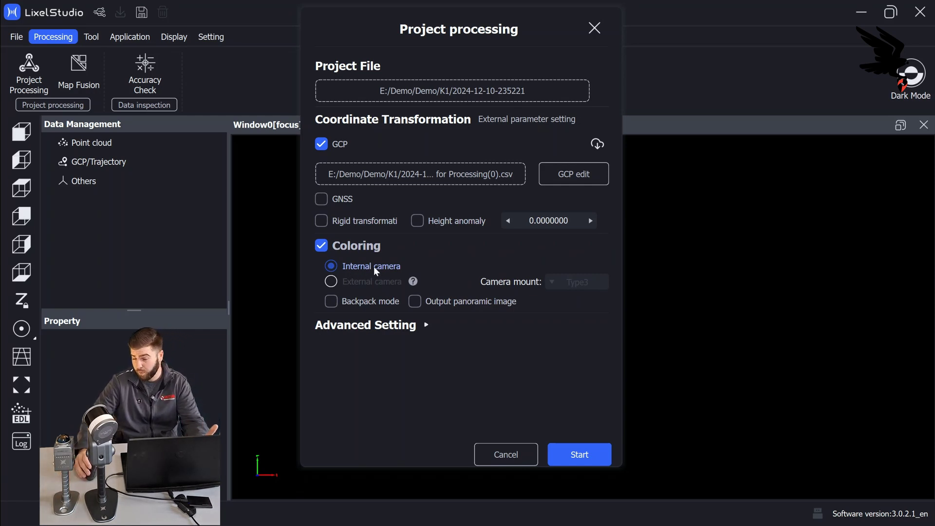
Step: Enable panoramic image output and, under Advanced Setting, leave start-to-end loop closure off
{"action": "left_click", "coordinate": [414, 302]}
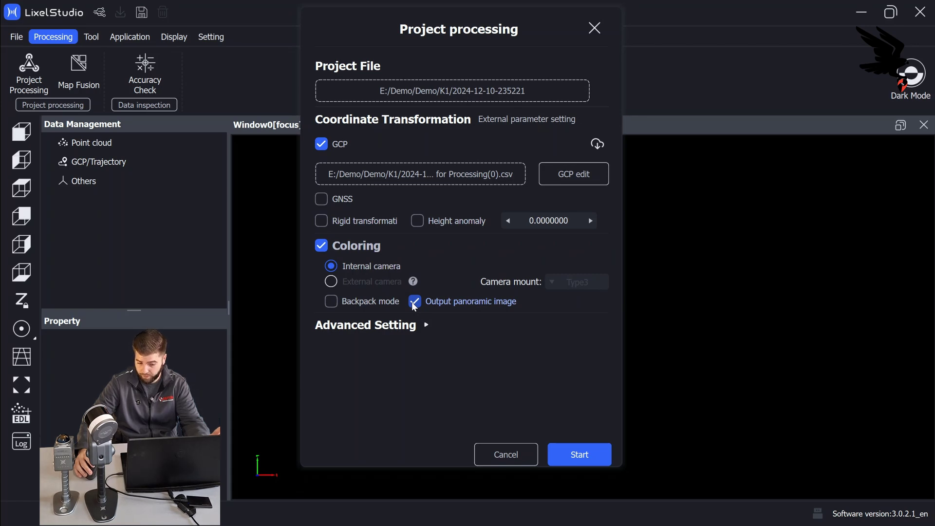
{"action": "left_click", "coordinate": [426, 325]}
{"action": "scroll", "coordinate": [438, 327], "scroll_direction": "down", "scroll_amount": 1}
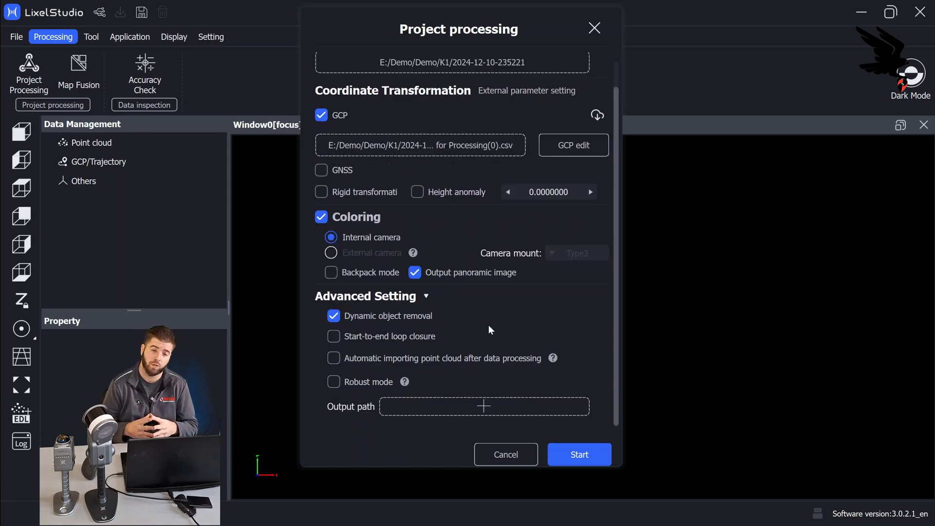
{"action": "left_click", "coordinate": [338, 337]}
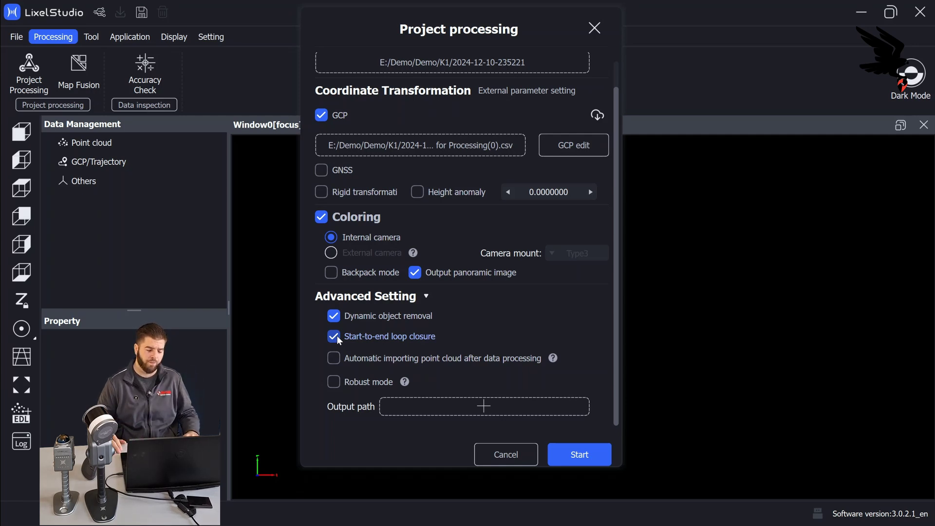
{"action": "left_click", "coordinate": [334, 336]}
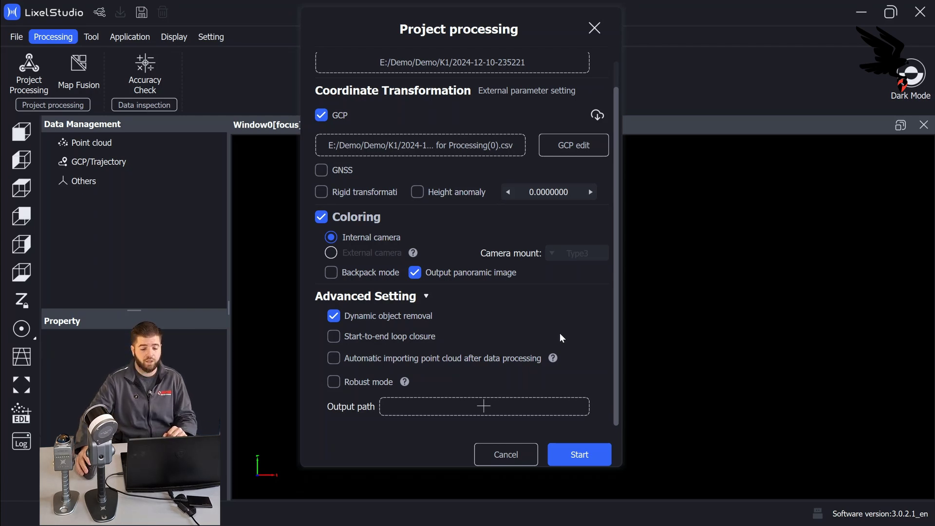
{"action": "left_click", "coordinate": [579, 453]}
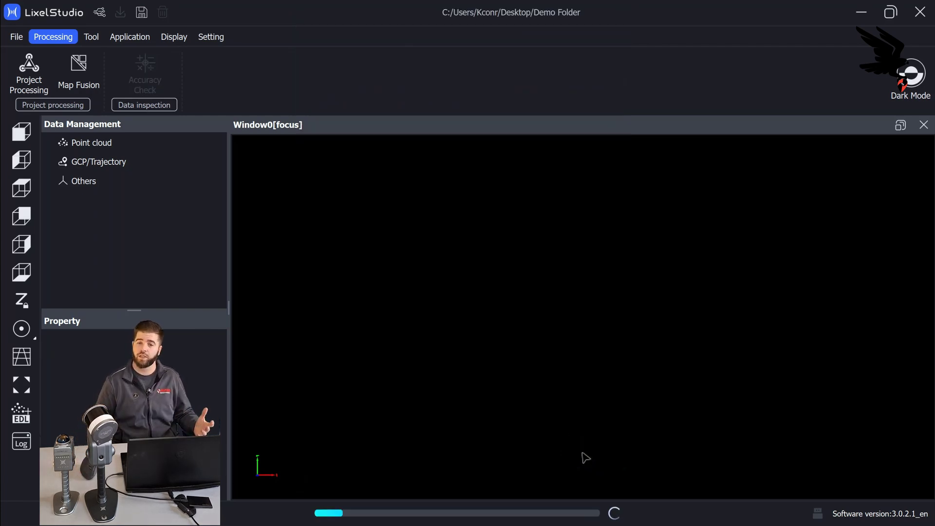
{"action": "left_click", "coordinate": [570, 513]}
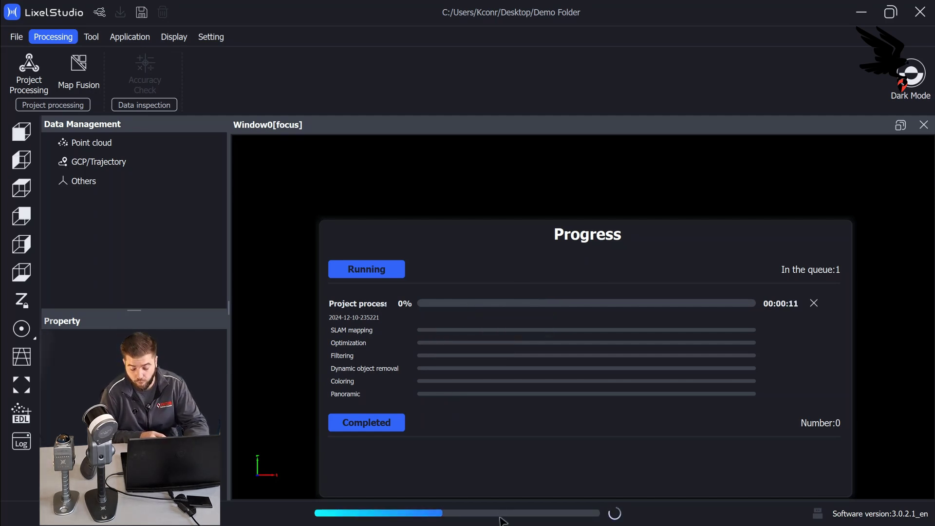
{"action": "left_click", "coordinate": [426, 237]}
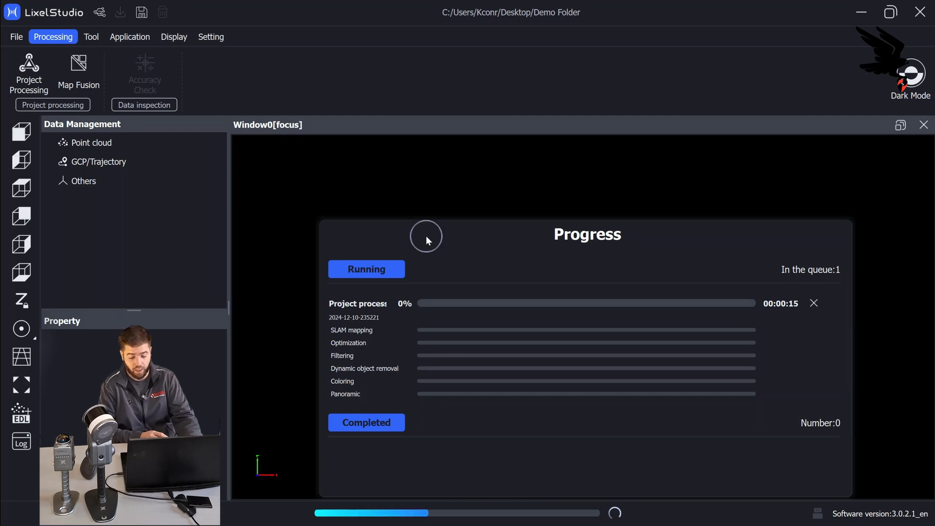